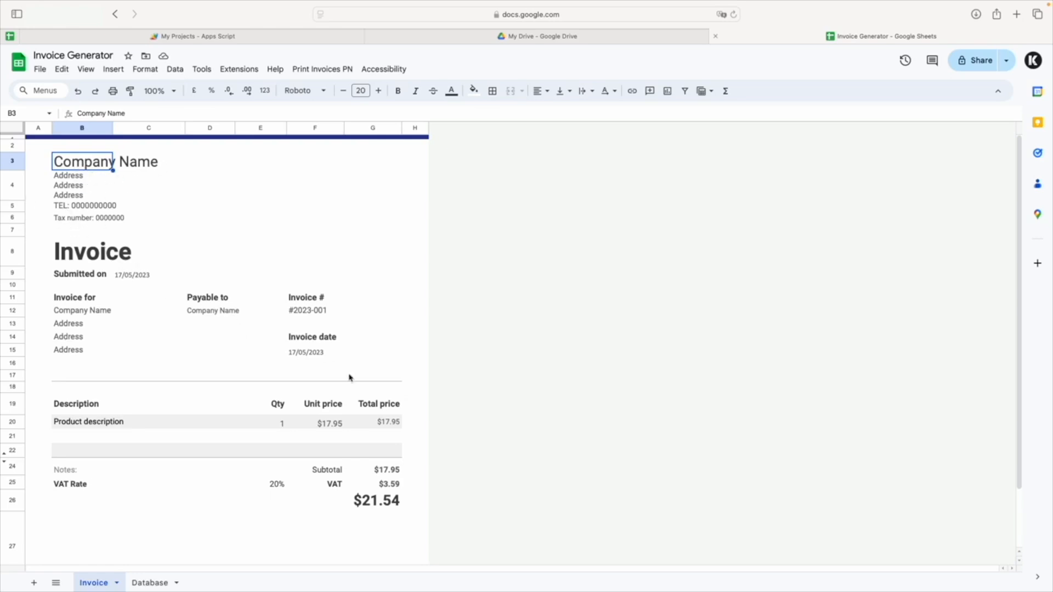
# Inspect the INDEX/MATCH formula behind the invoice date in cell F15, then leave the cell without changing it.
pyautogui.click(327, 351)
pyautogui.doubleClick(327, 354)
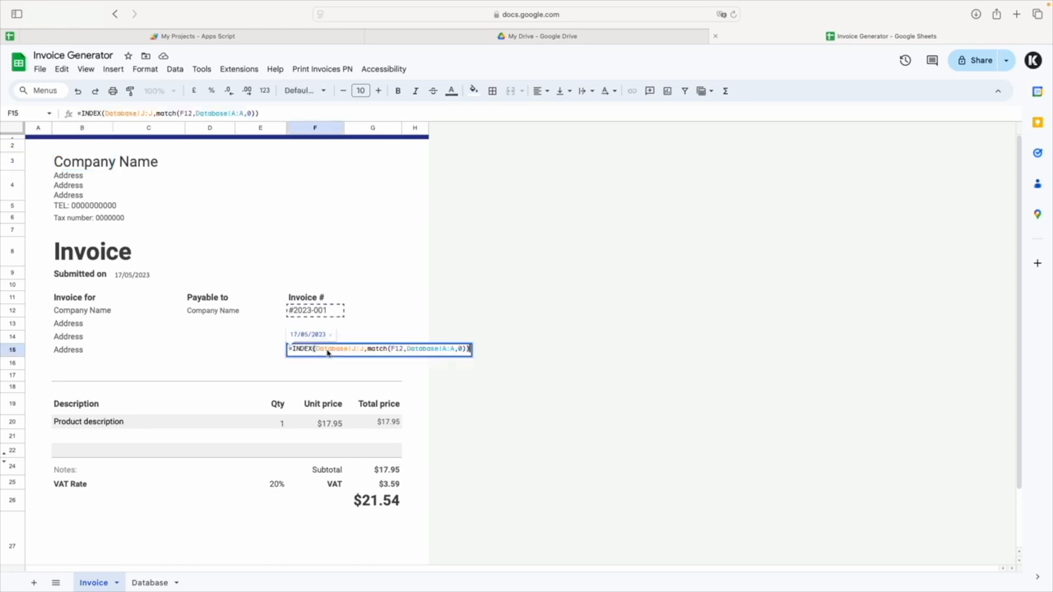
pyautogui.moveTo(289, 349); pyautogui.dragTo(261, 351)
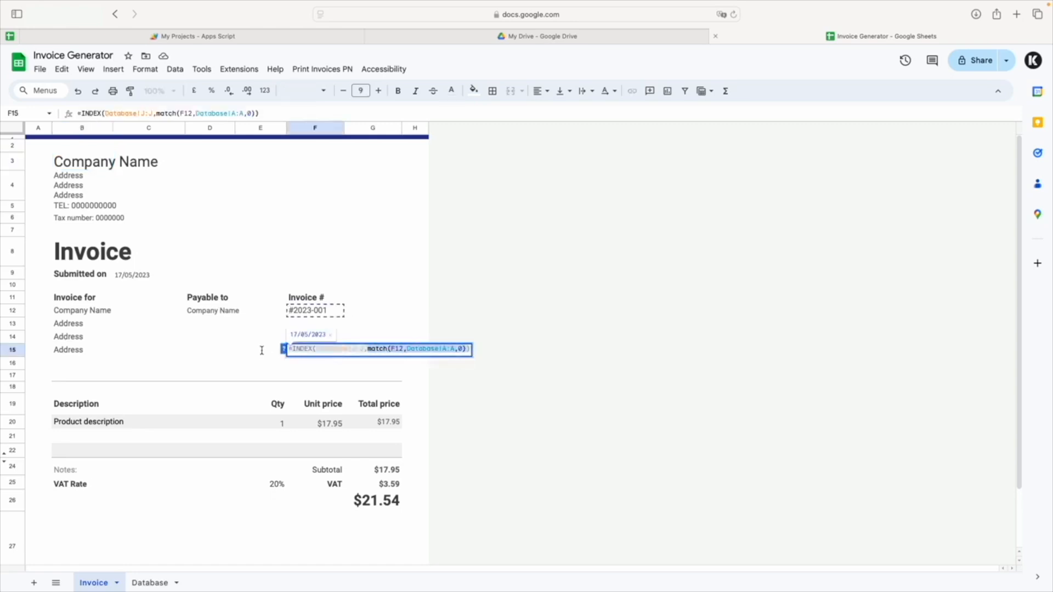
pyautogui.click(404, 358)
pyautogui.doubleClick(312, 352)
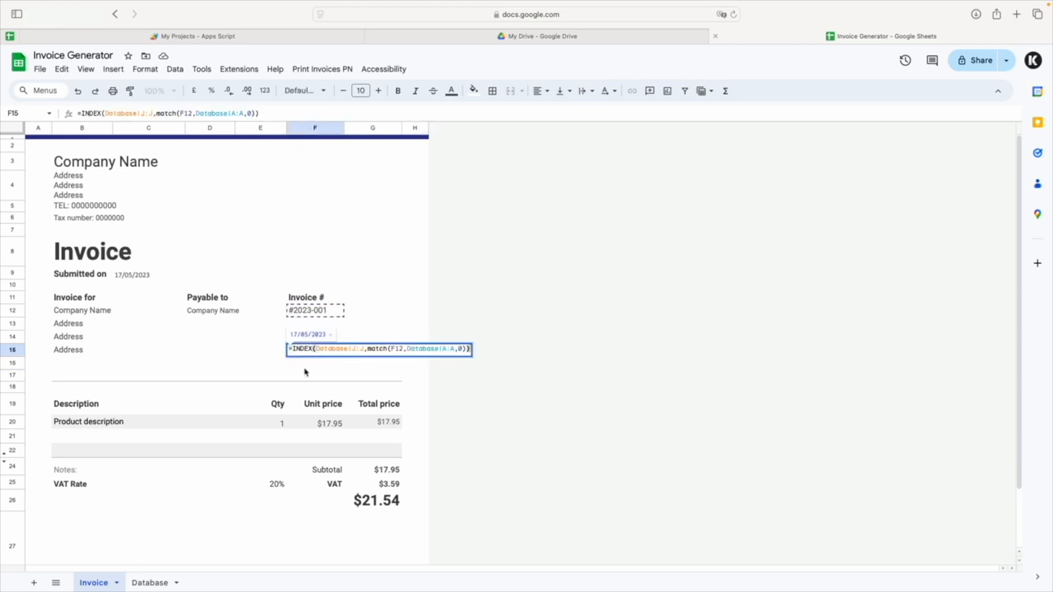
pyautogui.press('Escape')
# Compare the records on the Database sheet, including the payment dates, with the amounts on the Invoice sheet.
pyautogui.click(150, 582)
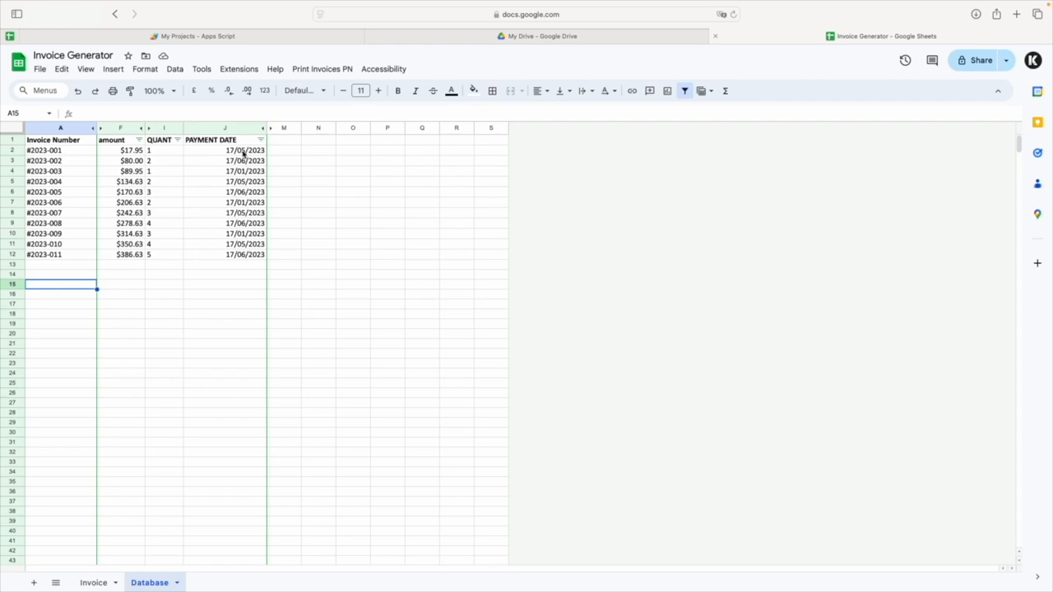
pyautogui.click(91, 581)
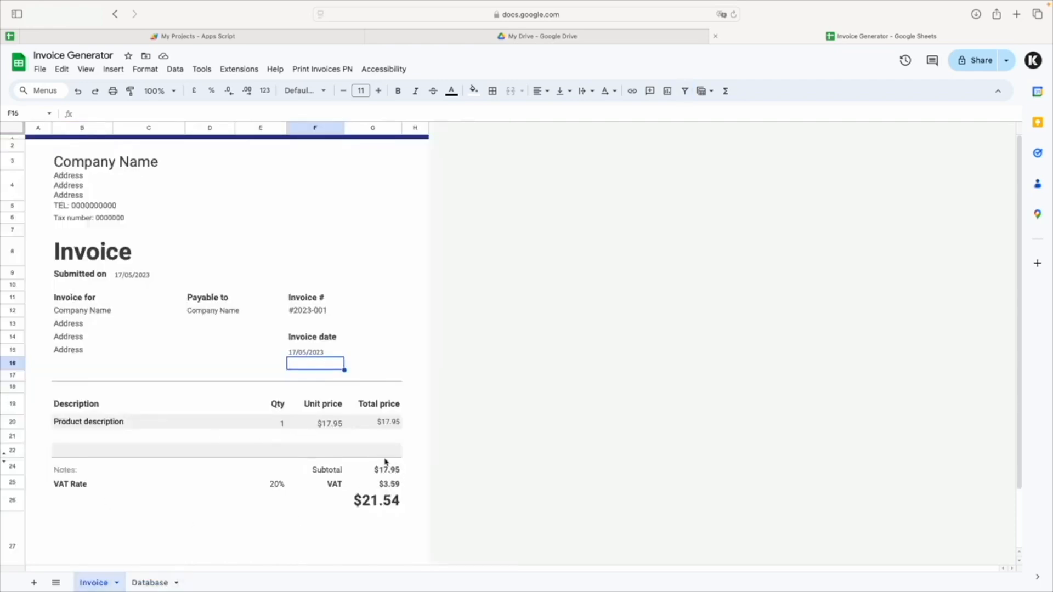
pyautogui.click(144, 582)
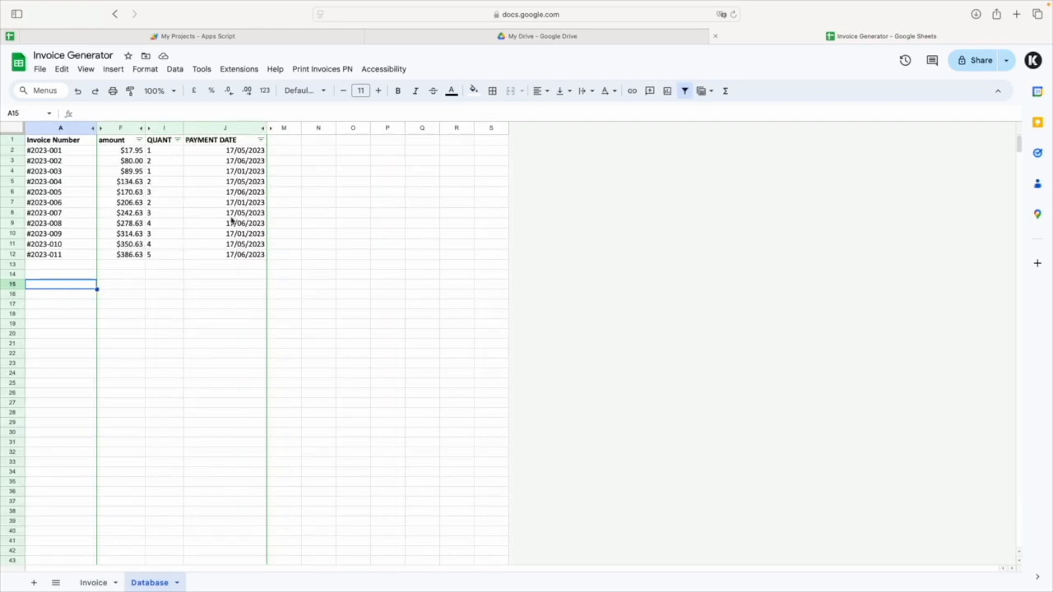
# Set the invoice number in cell F12 of the Invoice sheet to #2023-007.
pyautogui.click(94, 582)
pyautogui.doubleClick(322, 315)
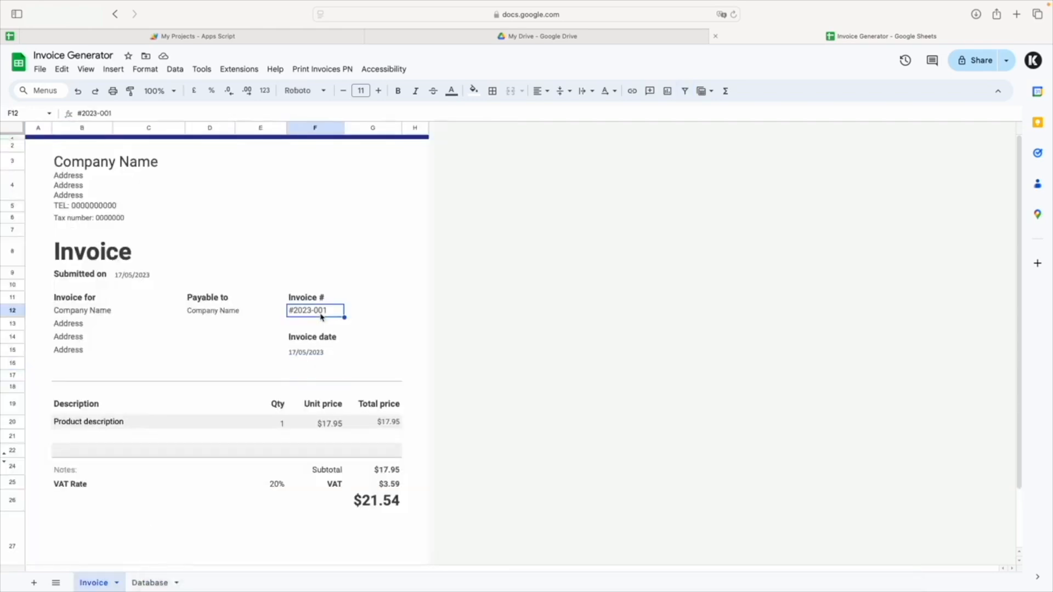
pyautogui.moveTo(333, 311); pyautogui.dragTo(315, 311)
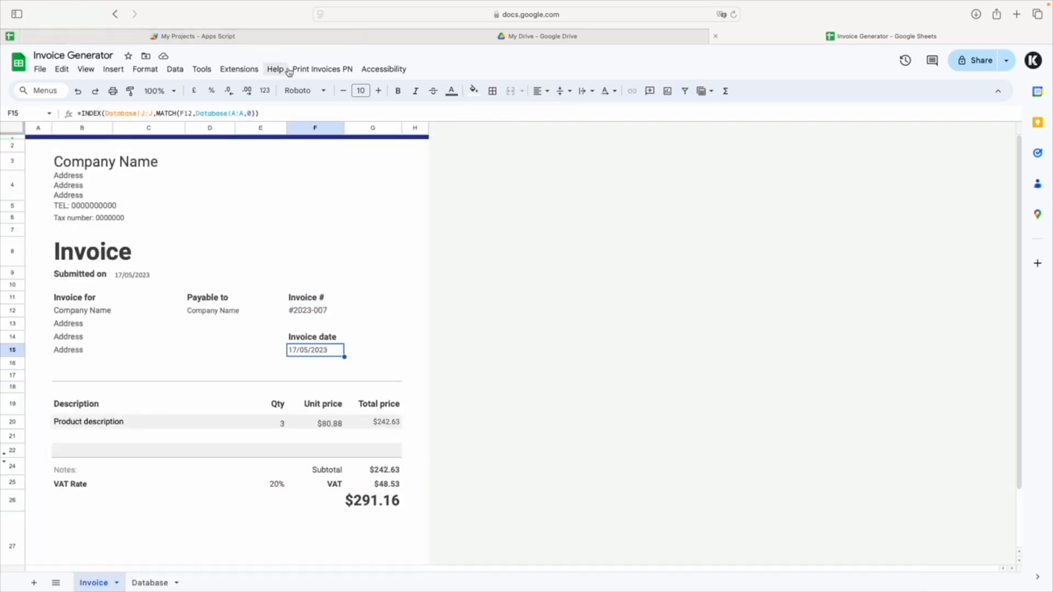
# Open Apps Script from the spreadsheet and create a new project from its home page.
pyautogui.click(314, 69)
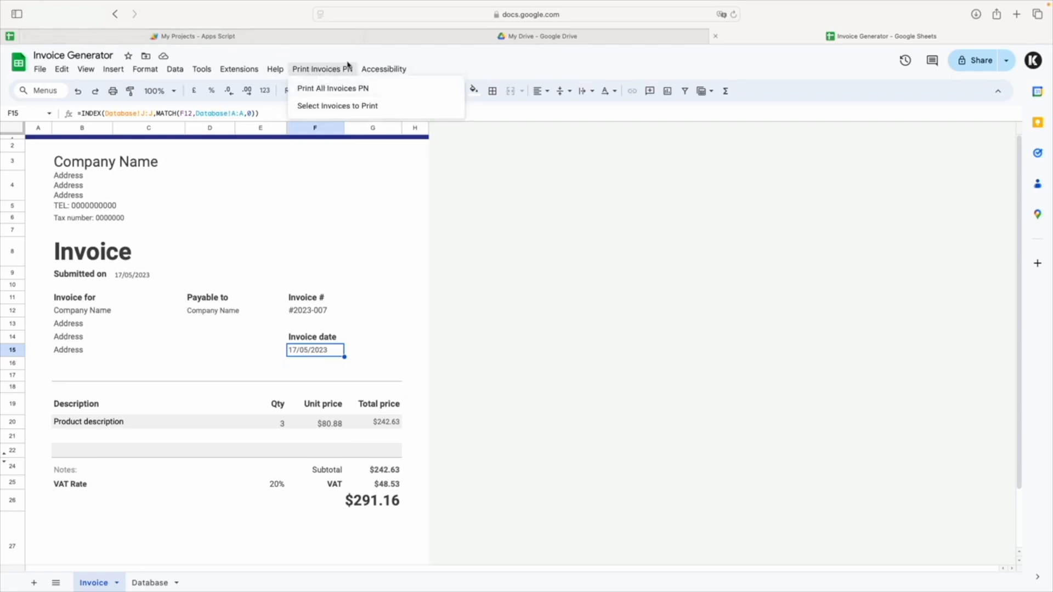
pyautogui.moveTo(237, 67)
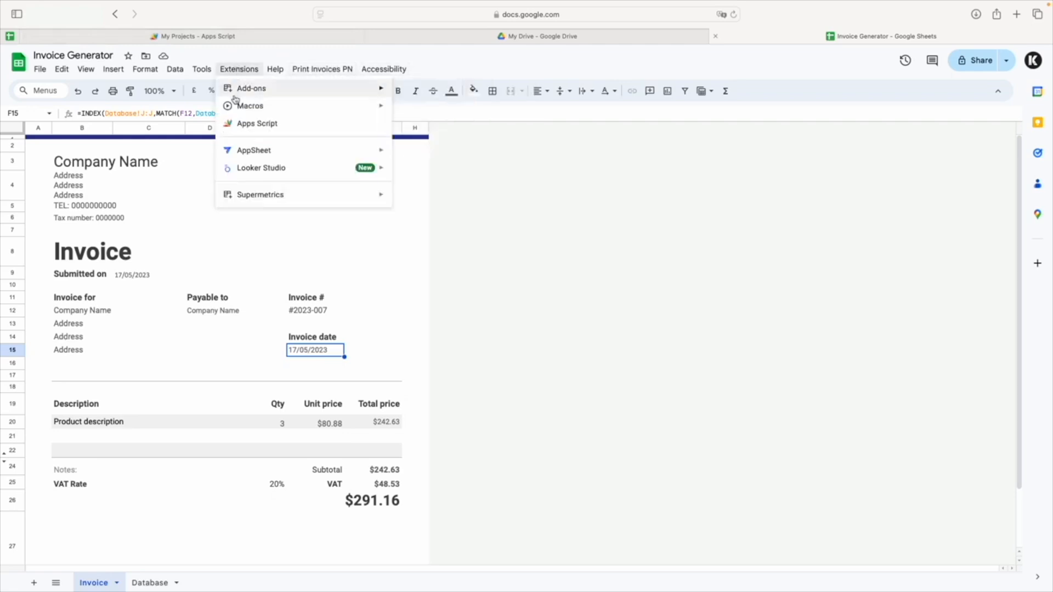
pyautogui.click(250, 123)
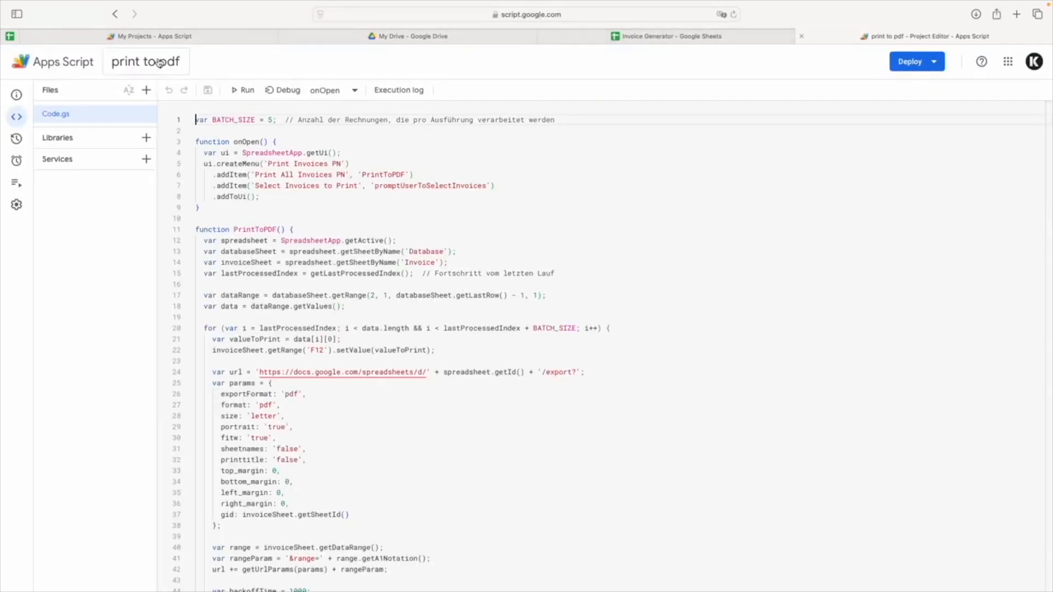
pyautogui.click(57, 63)
pyautogui.click(47, 103)
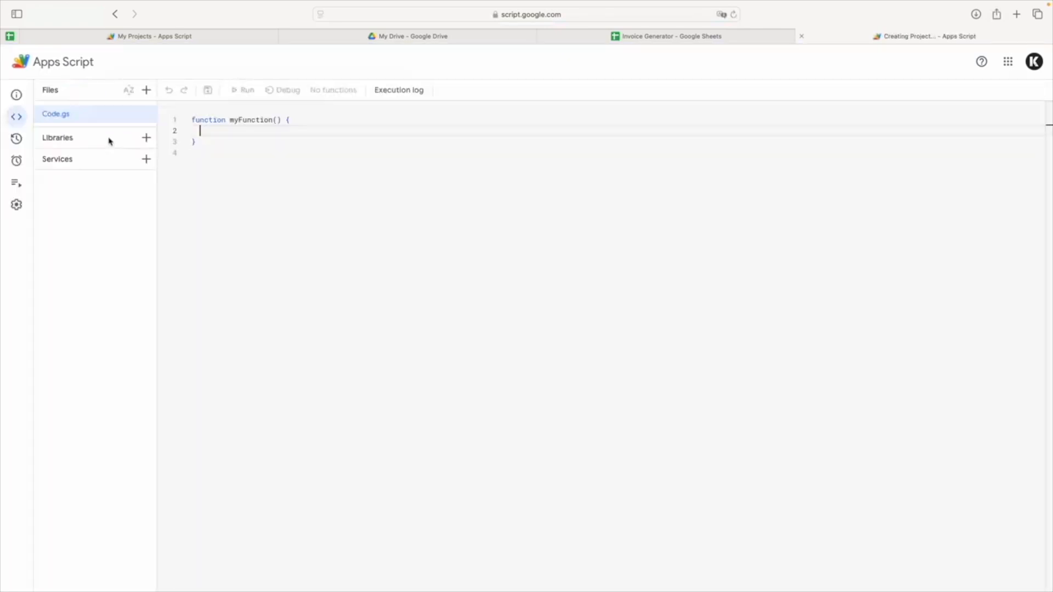
# Replace all default code in Code.gs with the full invoice-printing script copied from the note.
pyautogui.press('super+a')
pyautogui.hotkey('ctrl', 'Left')
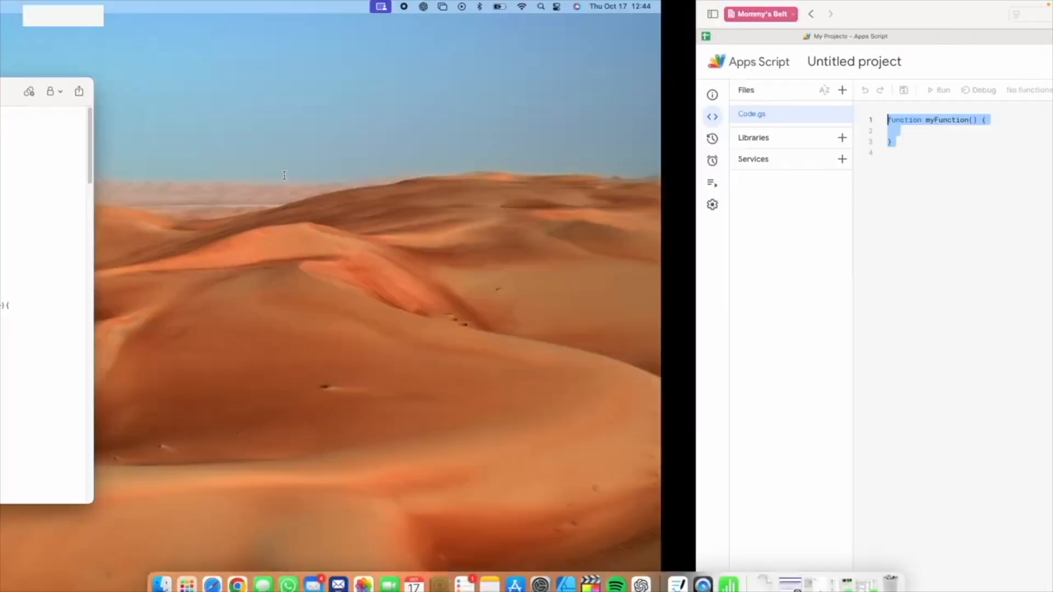
pyautogui.press('super+a')
pyautogui.press('super+c')
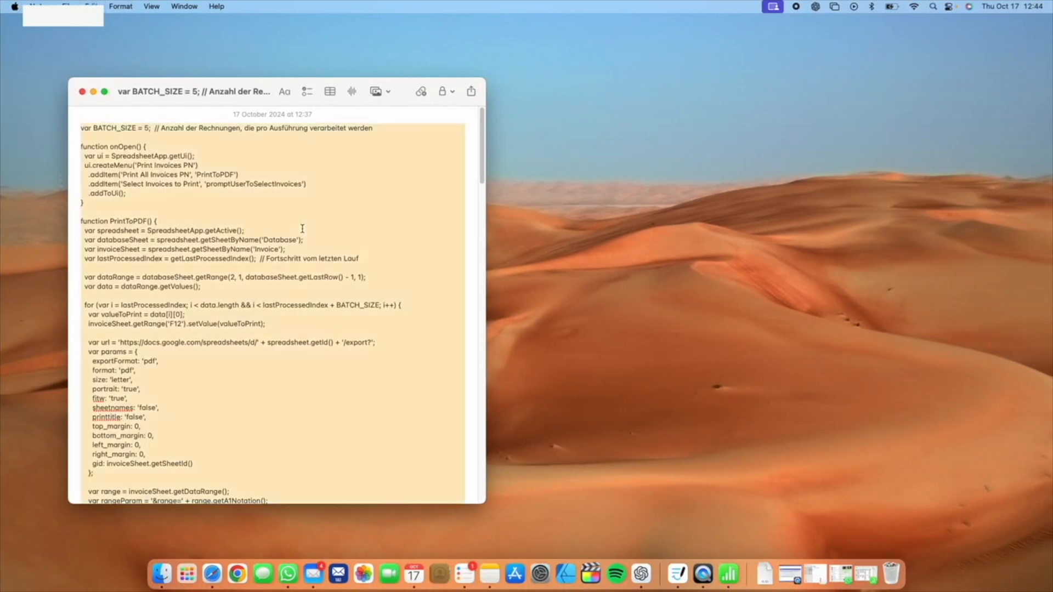
pyautogui.hotkey('ctrl', 'Right')
pyautogui.press('super+v')
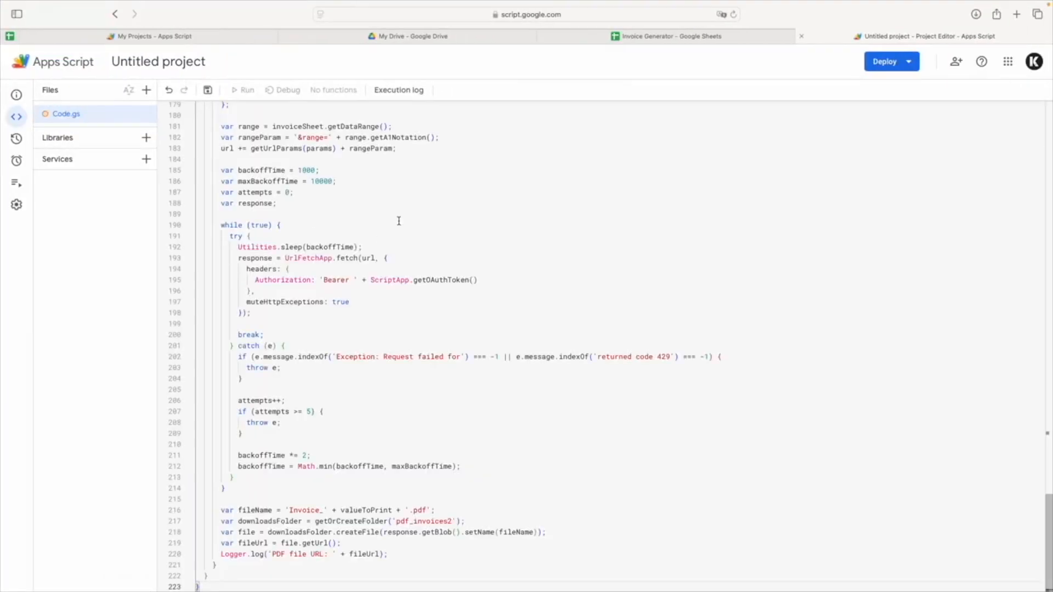
# Rename the Apps Script project "YouTube video" and save it.
pyautogui.scroll(10, 397, 219)
pyautogui.click(176, 64)
pyautogui.click(176, 69)
pyautogui.click(176, 70)
pyautogui.write('YouTube videp')
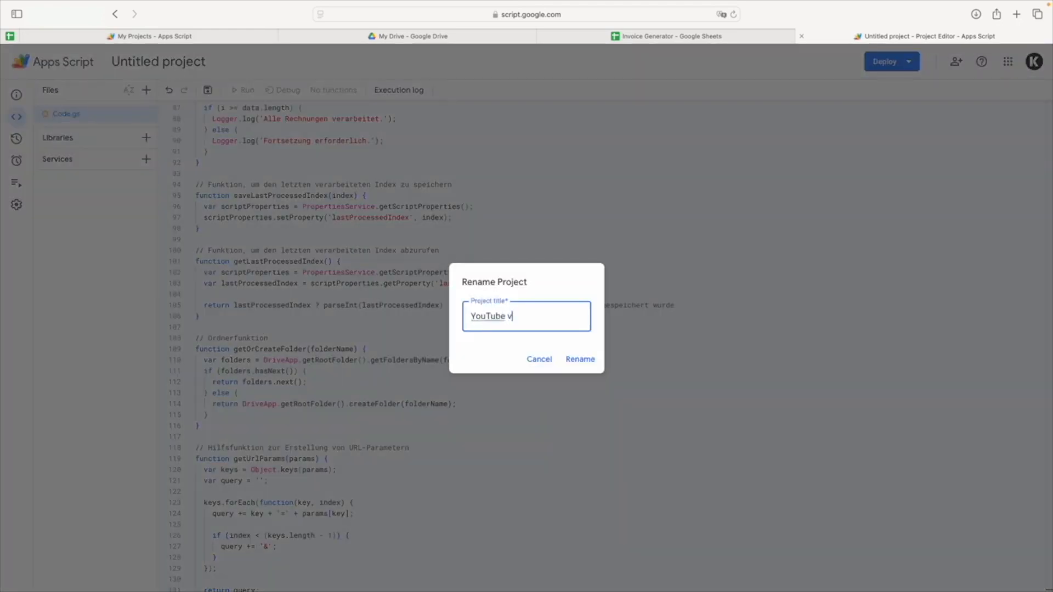
pyautogui.press('Return')
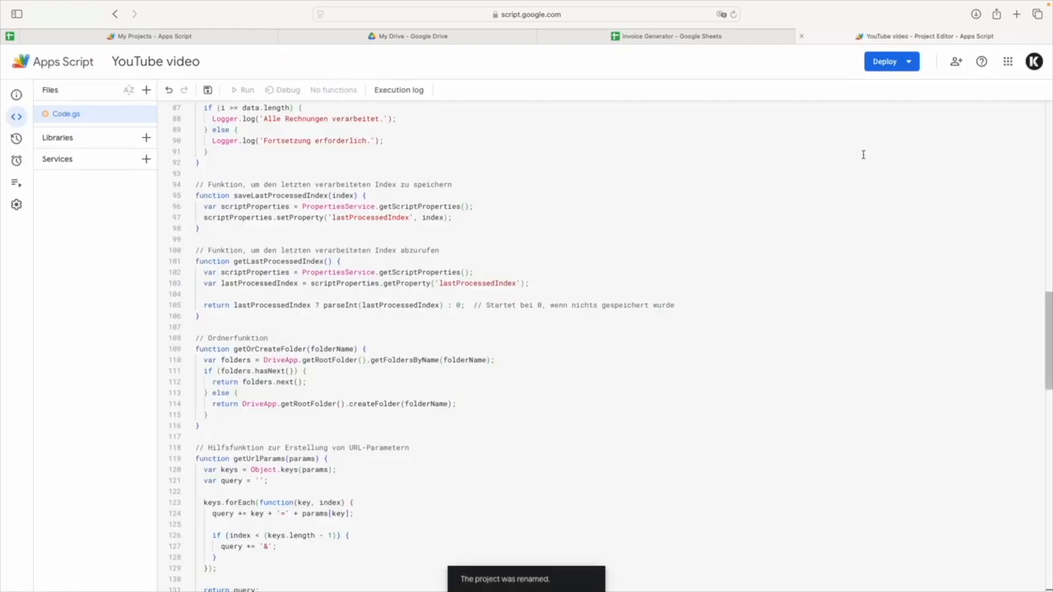
pyautogui.click(208, 89)
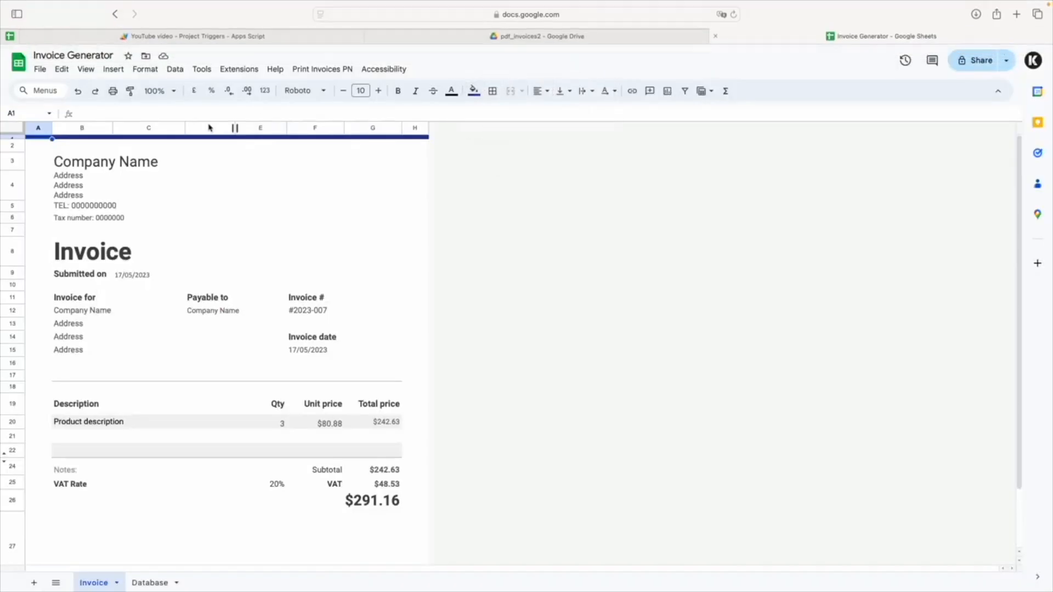
# Run Print All Invoices PN in the Invoice Generator spreadsheet.
pyautogui.click(322, 69)
pyautogui.click(318, 84)
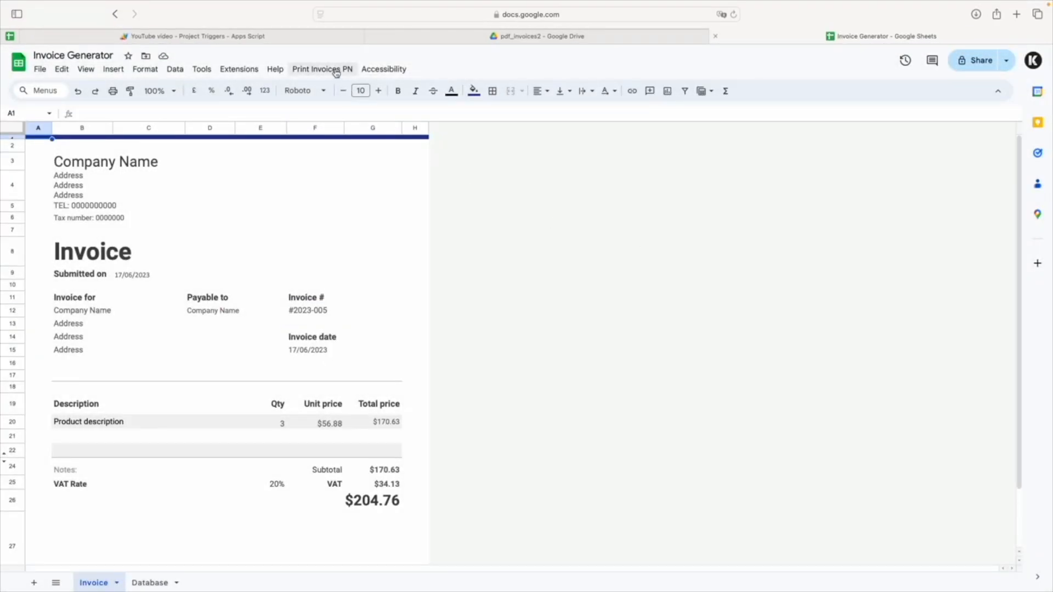
pyautogui.click(335, 70)
pyautogui.click(342, 93)
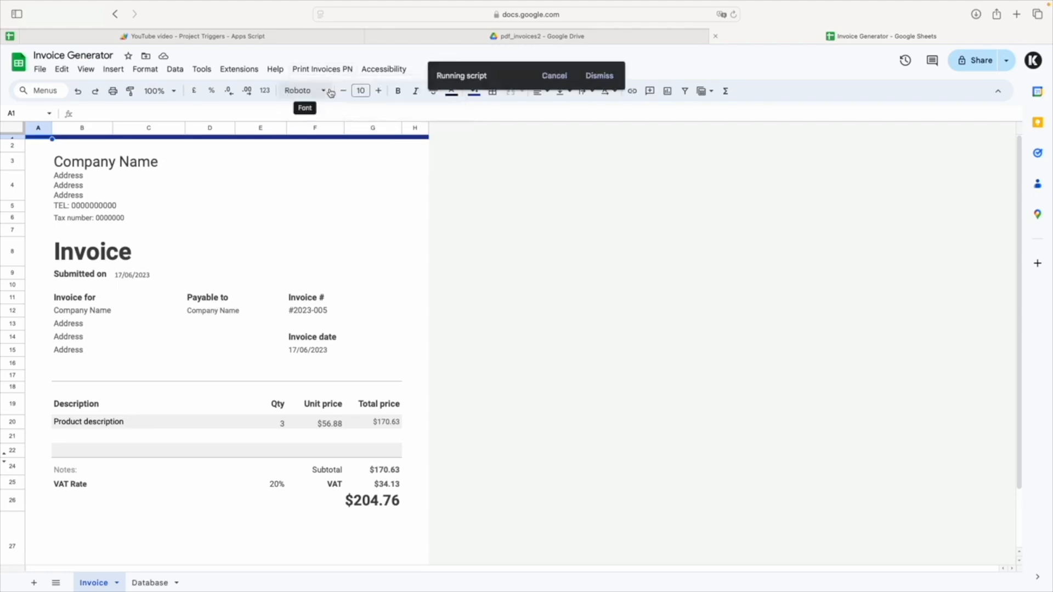
# Switch to Google Drive and look through the invoice PDFs in the pdf_invoices2 folder.
pyautogui.click(556, 39)
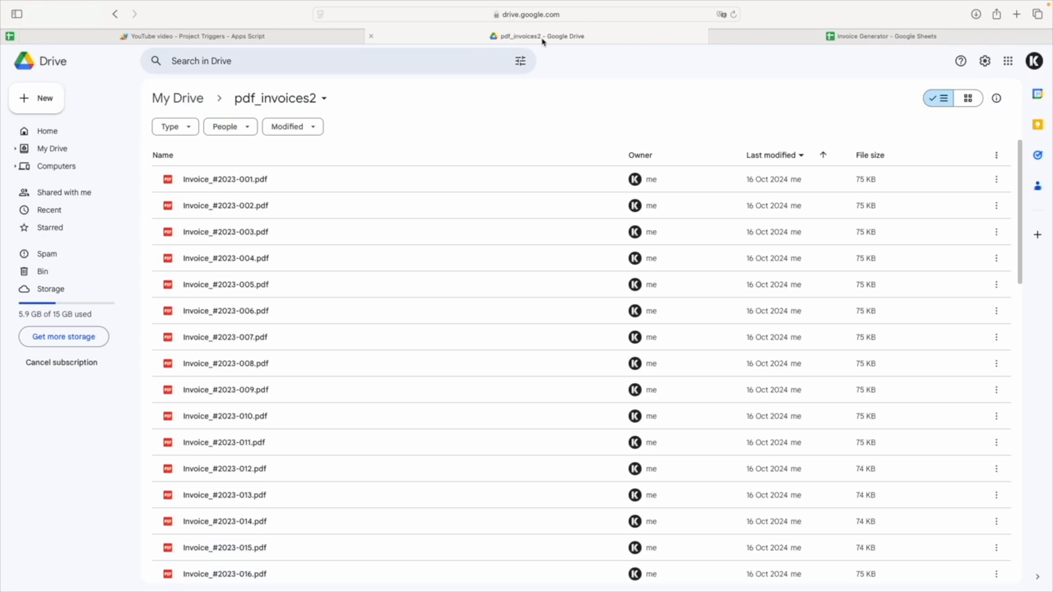
pyautogui.scroll(-2, 731, 275)
pyautogui.scroll(3, 730, 276)
# Switch to the note and review the script, including its file-name and pdf_invoices2 folder lines at the end.
pyautogui.hotkey('ctrl', 'Left')
pyautogui.scroll(-10, 204, 362)
pyautogui.scroll(10, 204, 362)
pyautogui.scroll(-6, 203, 361)
pyautogui.scroll(2, 203, 362)
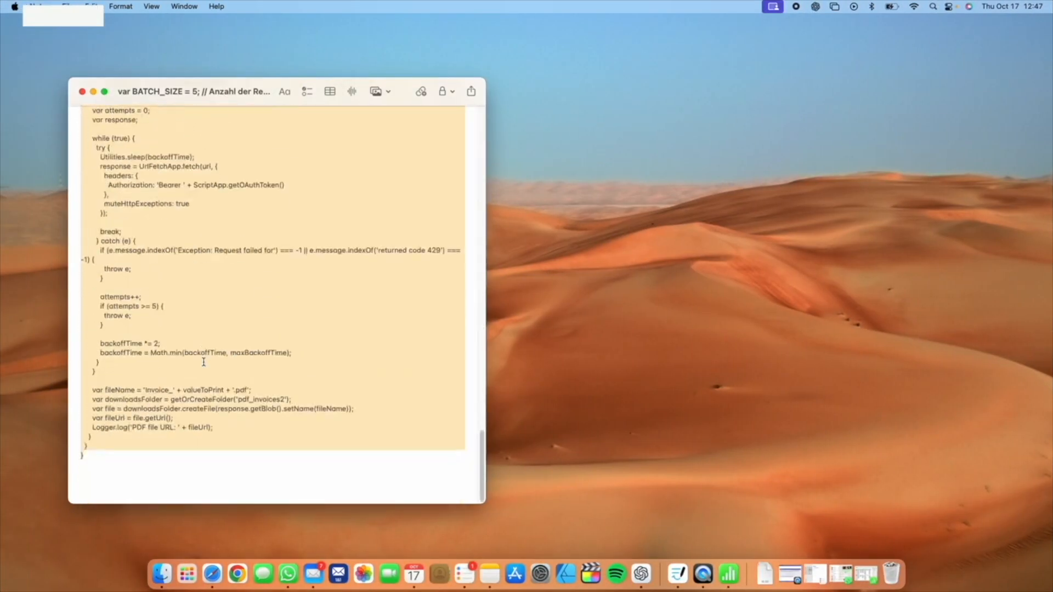
# Return to the pdf_invoices2 folder in Drive and open the newly generated Invoice_#2023-001.pdf.
pyautogui.hotkey('ctrl', 'Right')
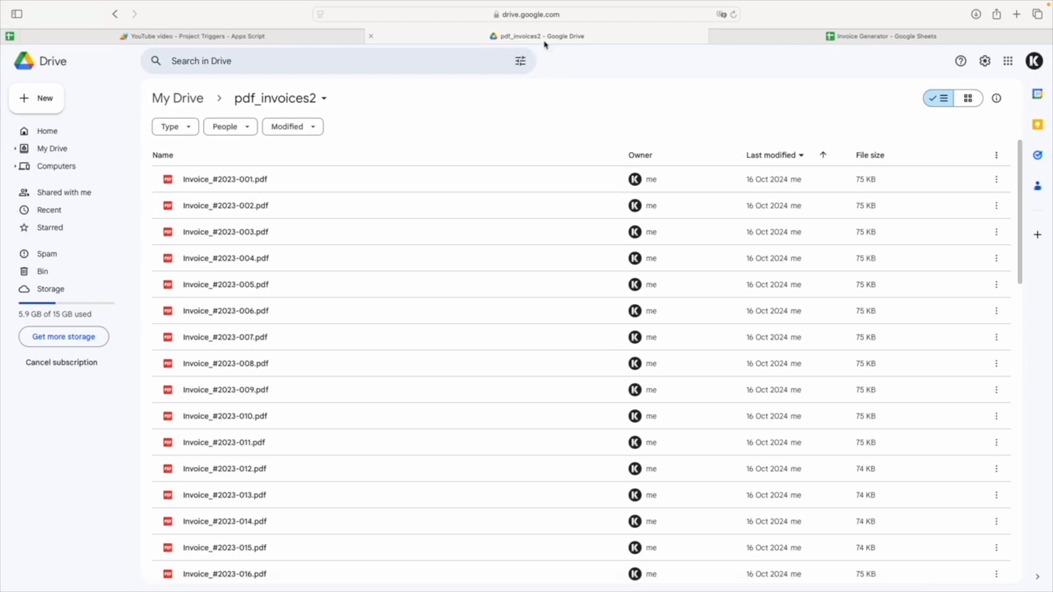
pyautogui.scroll(-20, 787, 244)
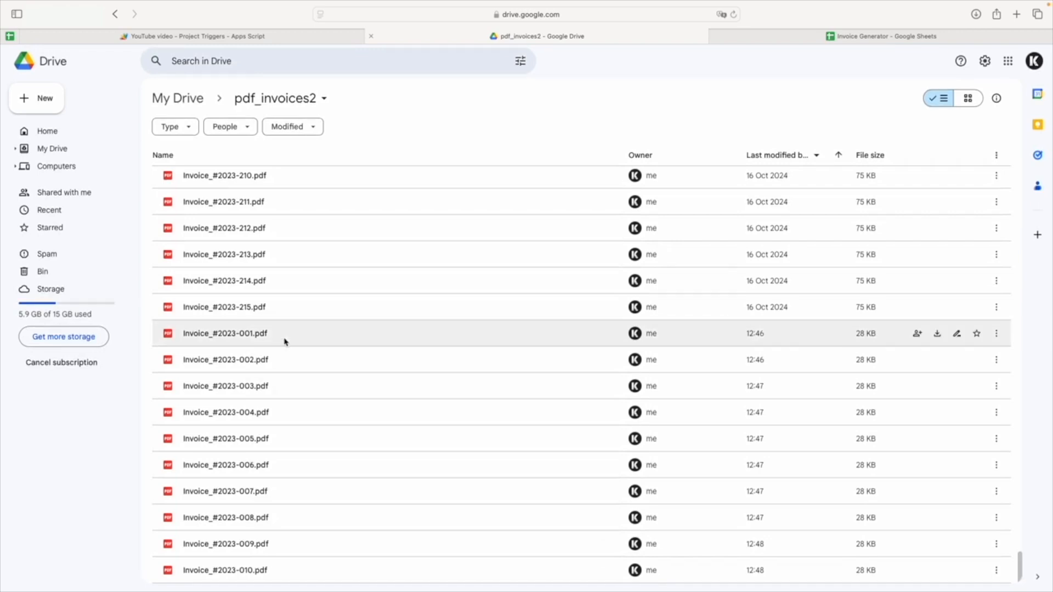
pyautogui.moveTo(283, 340); pyautogui.dragTo(286, 352)
pyautogui.click(304, 405)
pyautogui.doubleClick(303, 345)
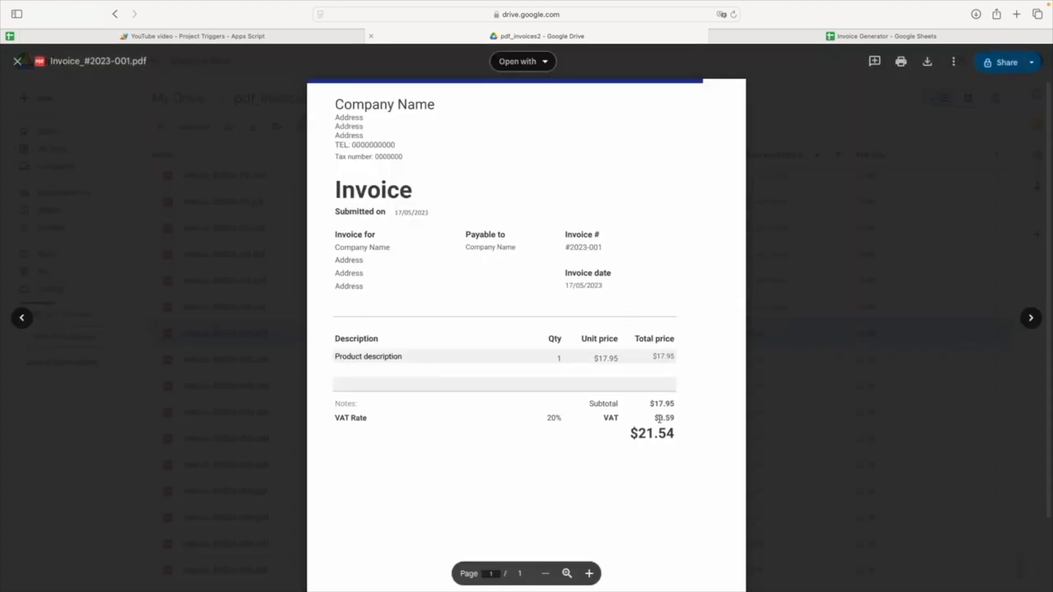
# Page through the previews of the following generated invoices up to Invoice_#2023-010.pdf.
pyautogui.click(1034, 315)
pyautogui.click(1034, 315)
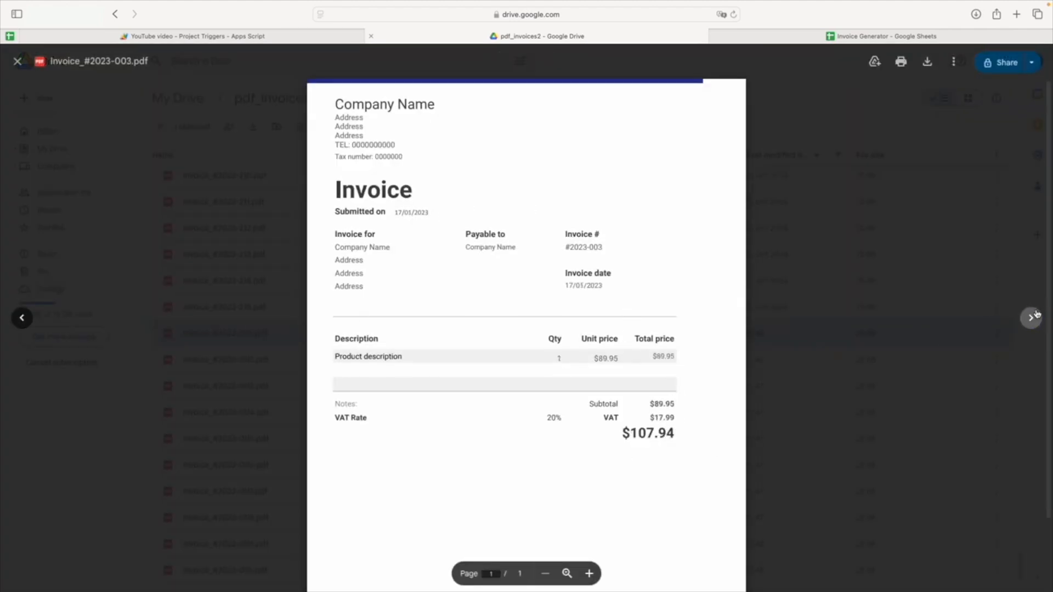
pyautogui.click(1034, 316)
pyautogui.click(1035, 315)
pyautogui.click(1034, 315)
pyautogui.click(1034, 316)
pyautogui.click(1035, 315)
pyautogui.click(1034, 317)
pyautogui.click(1034, 317)
# Switch back to the Invoice sheet and examine the title, company name and address cells under Invoice for.
pyautogui.hotkey('ctrl', 'Tab')
pyautogui.click(248, 244)
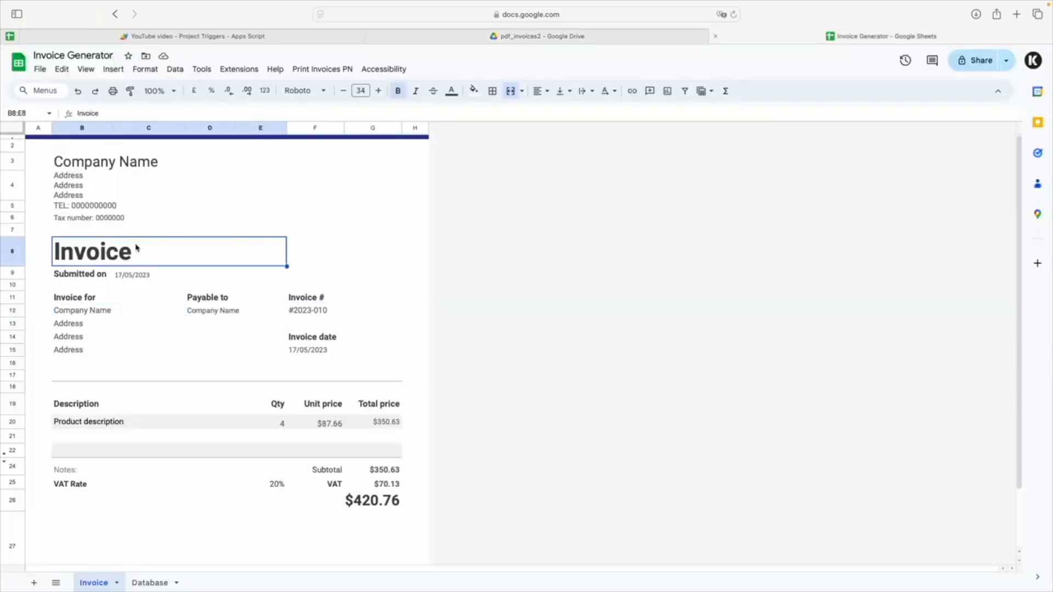
pyautogui.click(99, 311)
pyautogui.click(85, 327)
pyautogui.click(85, 341)
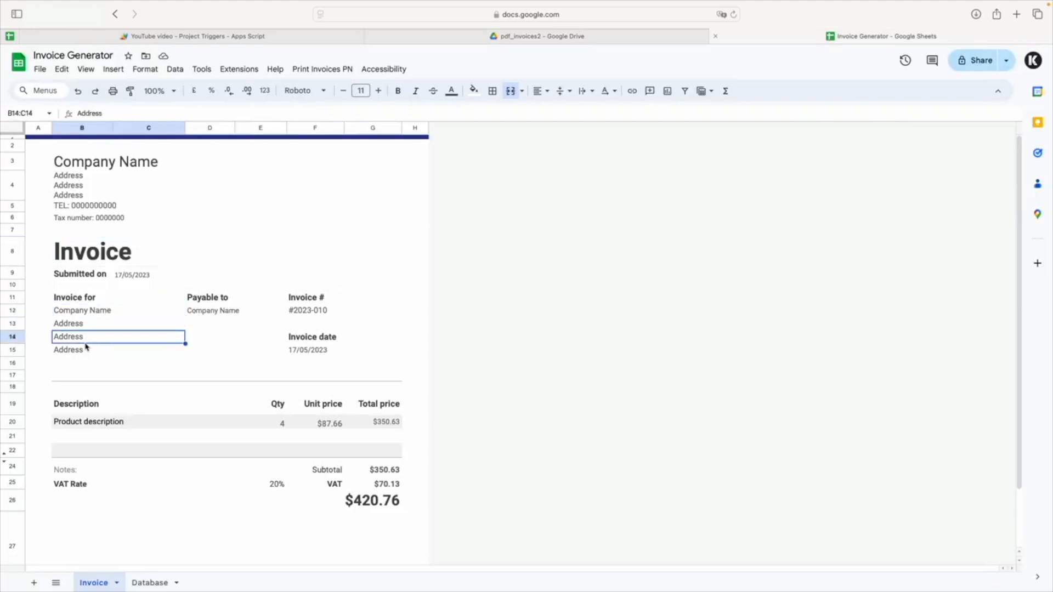
pyautogui.click(85, 360)
pyautogui.click(86, 325)
pyautogui.click(83, 346)
pyautogui.click(86, 314)
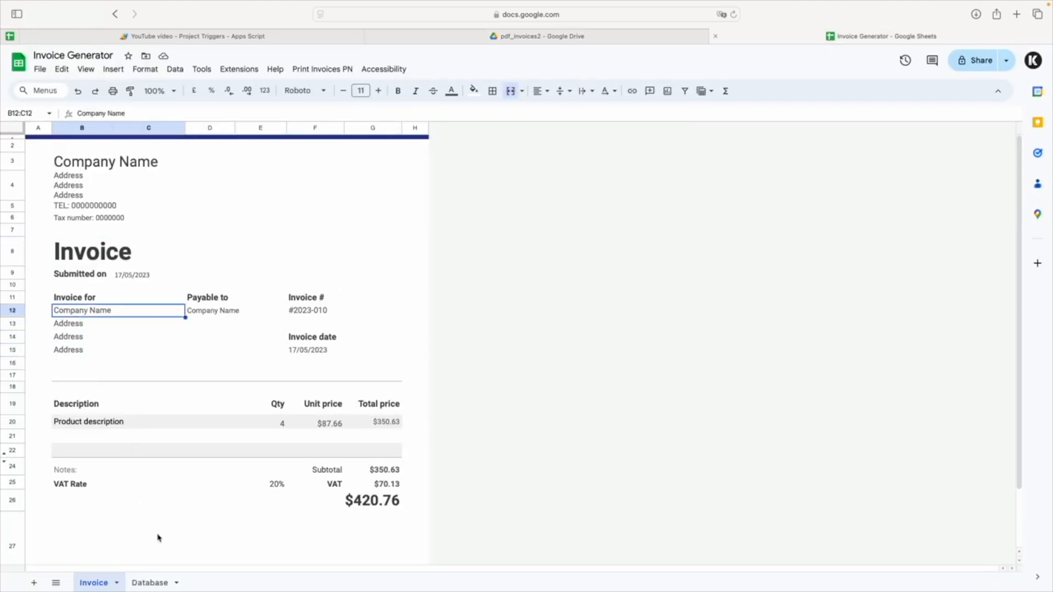
# Check the Database sheet, then inspect the invoice number in F12 and the invoice date formula in F15.
pyautogui.click(150, 582)
pyautogui.click(104, 586)
pyautogui.click(315, 314)
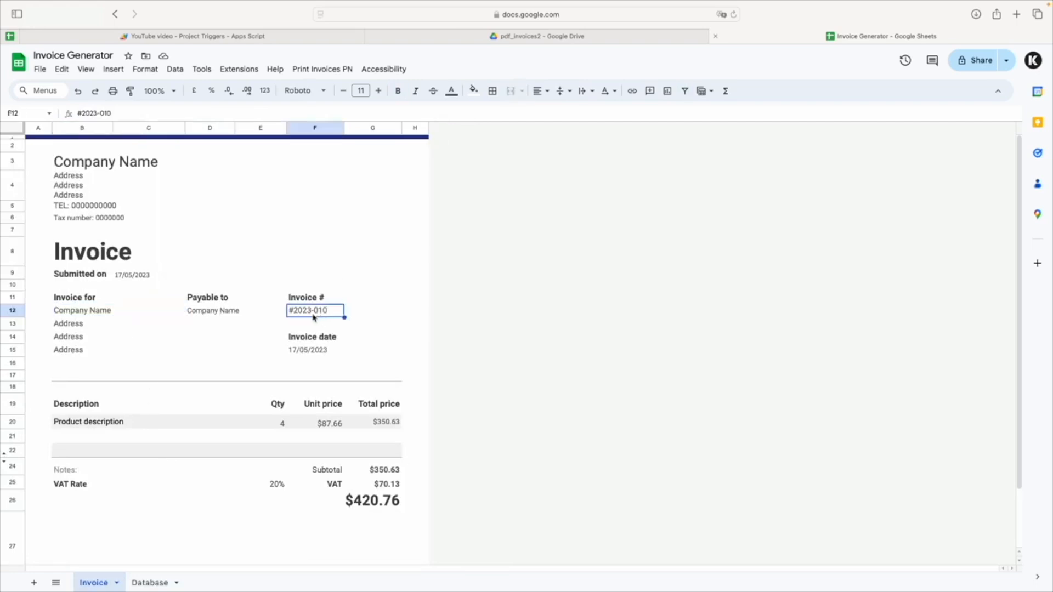
pyautogui.click(316, 350)
pyautogui.scroll(-2, 727, 259)
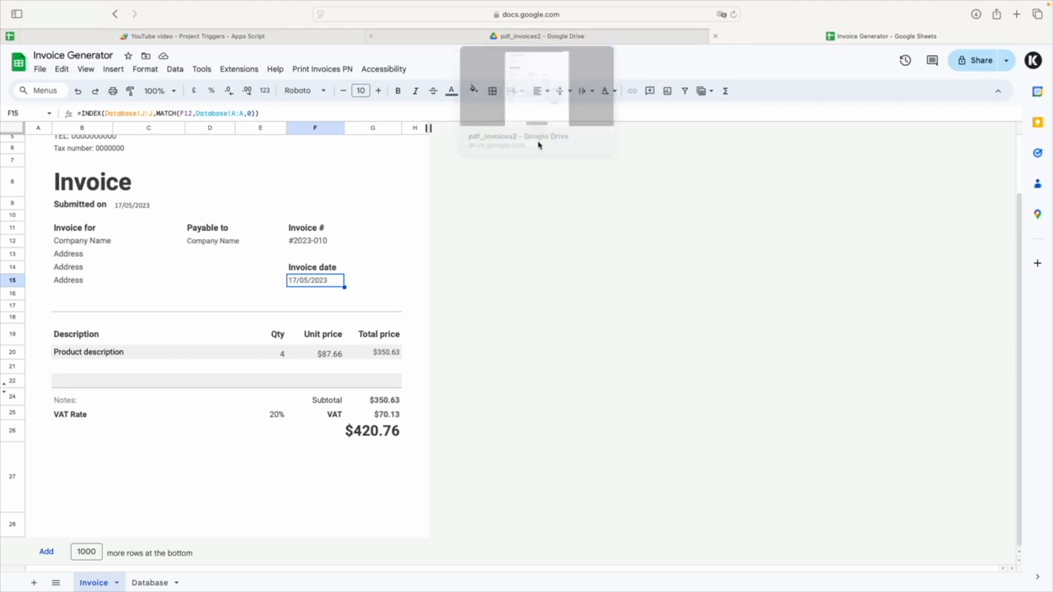
# Compare the Invoice_#2023-010.pdf preview in Drive with the Invoice sheet.
pyautogui.click(547, 40)
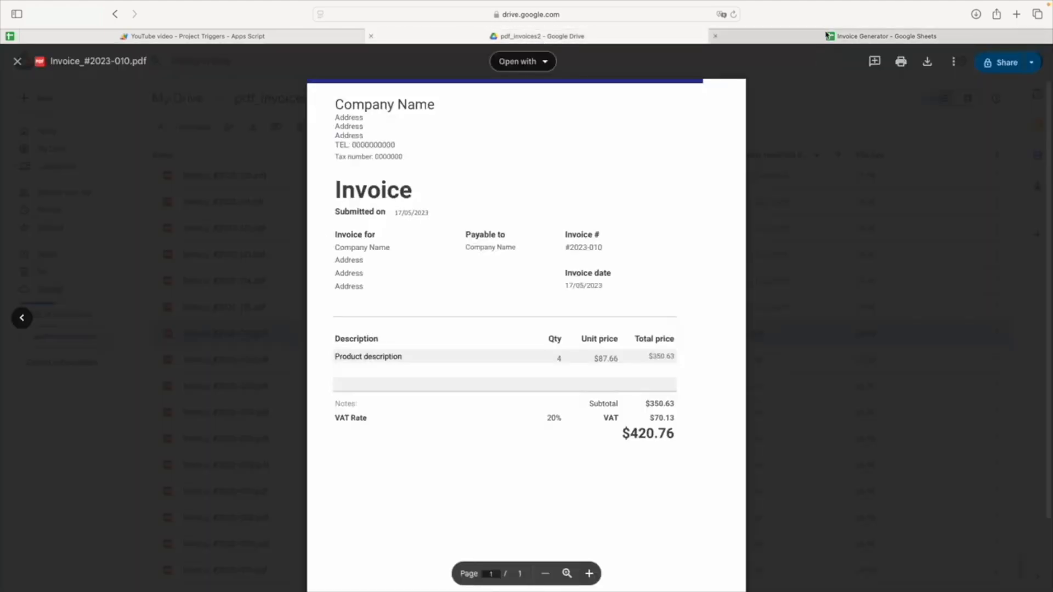
pyautogui.click(831, 36)
pyautogui.click(597, 40)
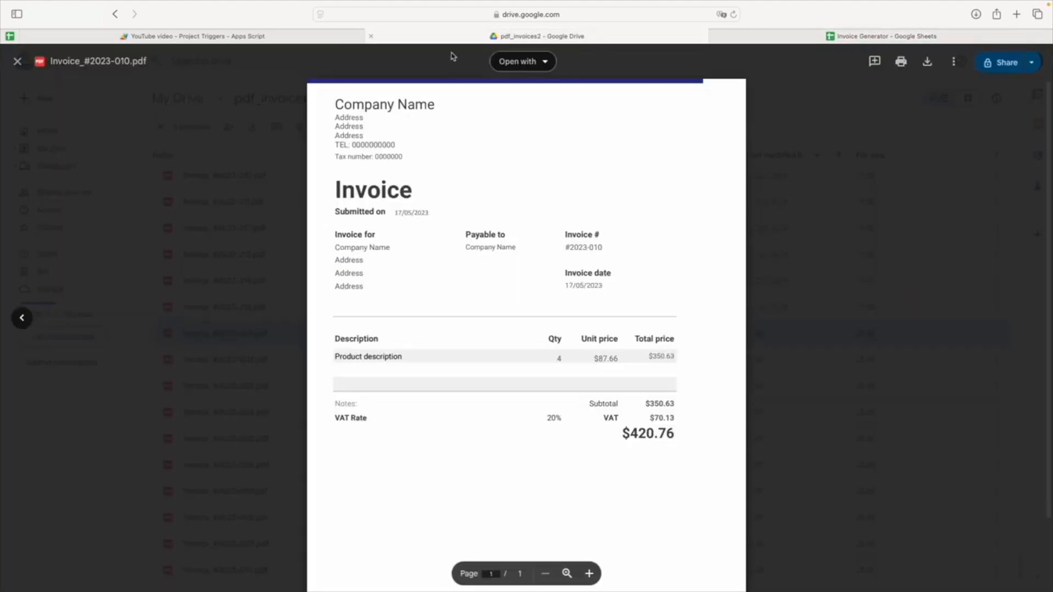
# Switch to Apps Script and reopen the Triggers page of the YouTube video project from the project list.
pyautogui.click(255, 38)
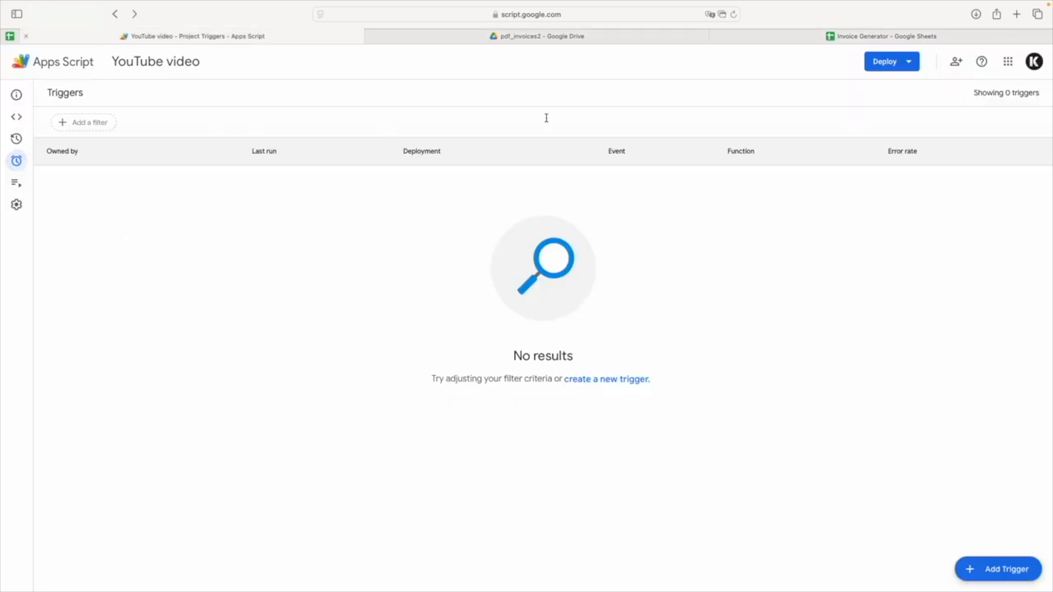
pyautogui.click(50, 70)
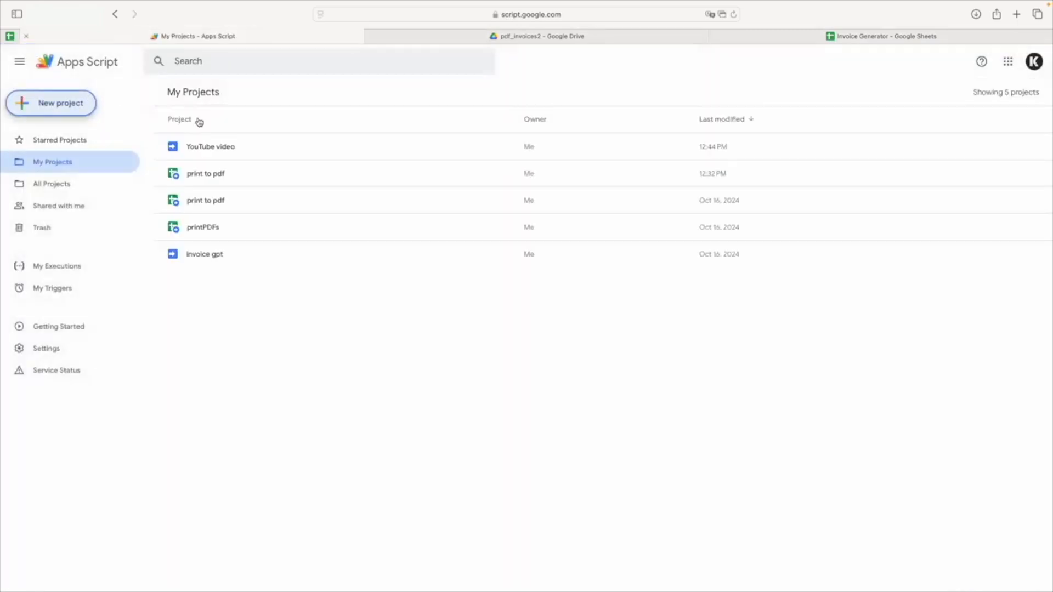
pyautogui.doubleClick(225, 146)
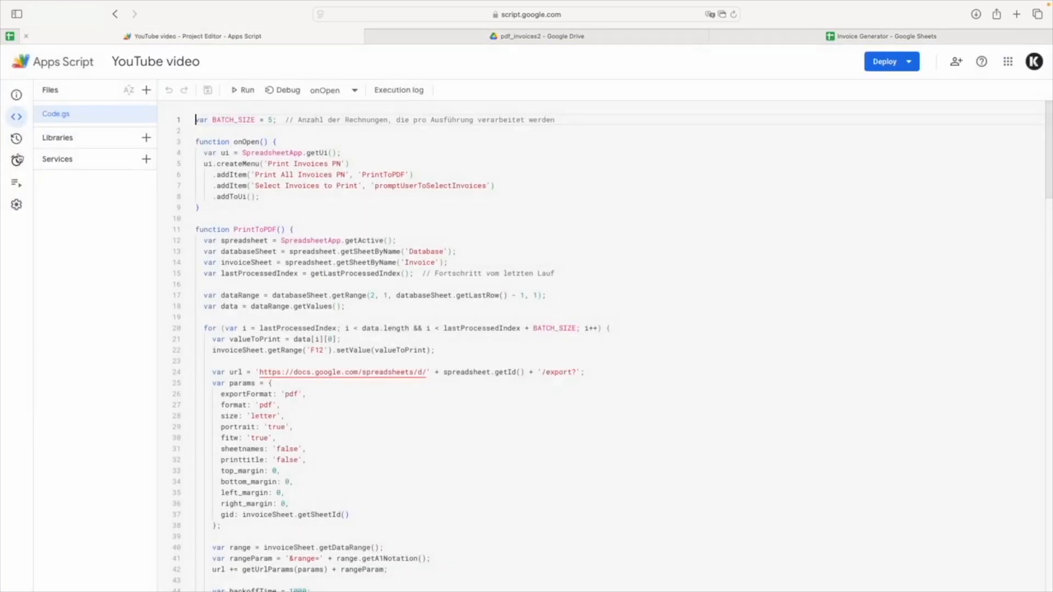
pyautogui.click(12, 159)
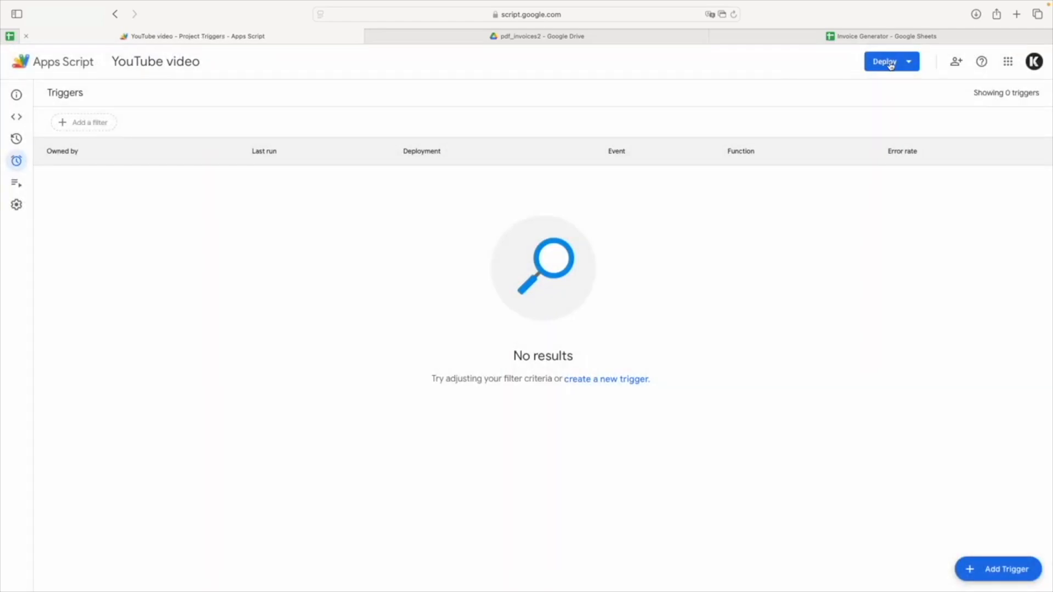
# Start a new trigger that runs the PrintToPDF function on the Head deployment with the Time-driven event source.
pyautogui.click(988, 561)
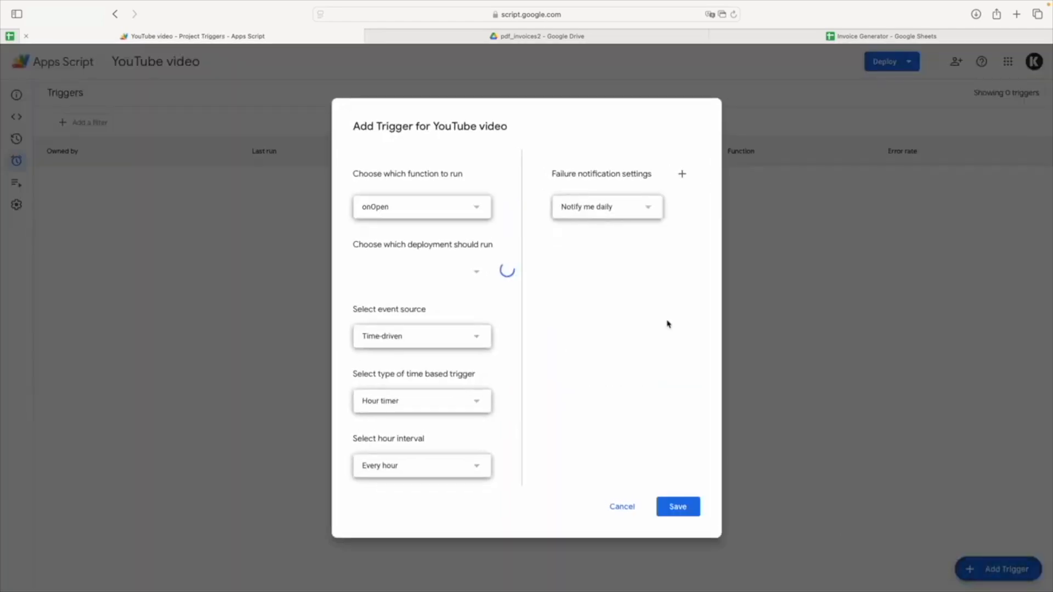
pyautogui.click(436, 214)
pyautogui.click(425, 230)
pyautogui.click(417, 280)
pyautogui.click(432, 290)
pyautogui.click(424, 339)
pyautogui.click(409, 406)
pyautogui.click(488, 321)
# Set the trigger to a Minutes timer running every minute and save it.
pyautogui.click(442, 401)
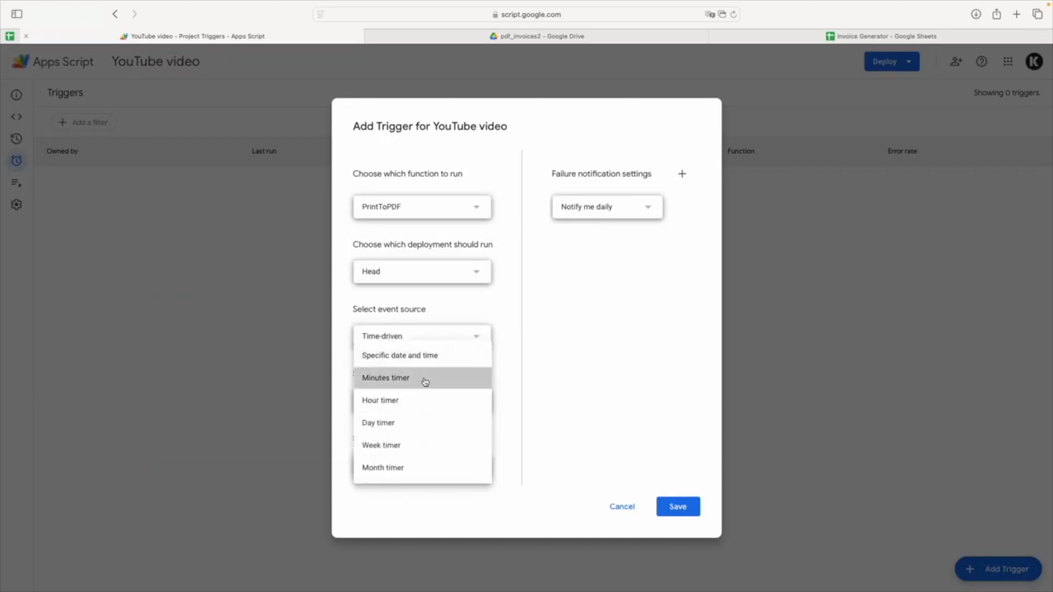
pyautogui.click(426, 381)
pyautogui.click(416, 470)
pyautogui.click(418, 464)
pyautogui.click(677, 510)
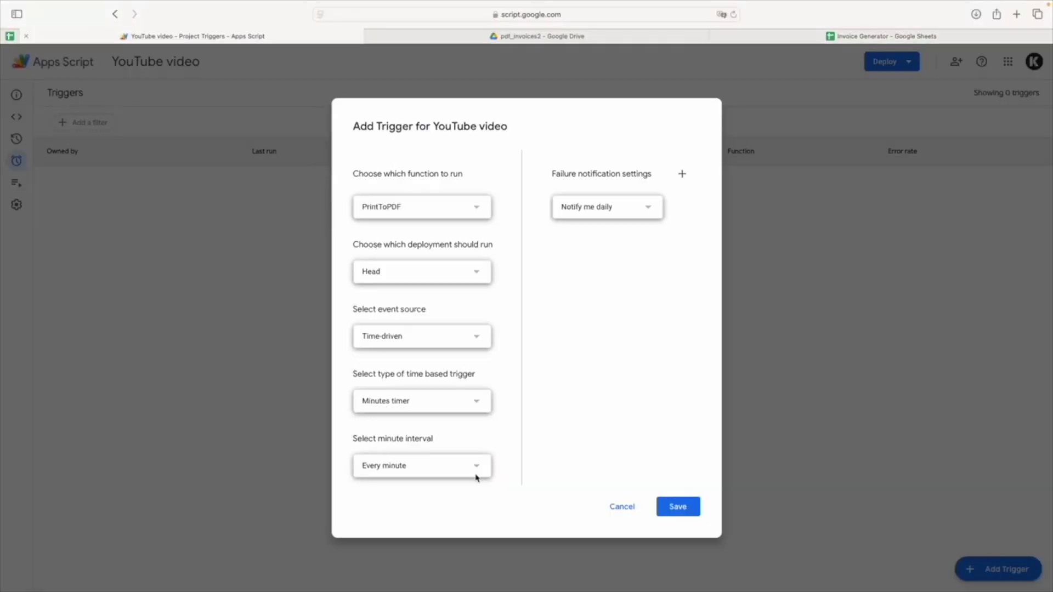
pyautogui.click(680, 509)
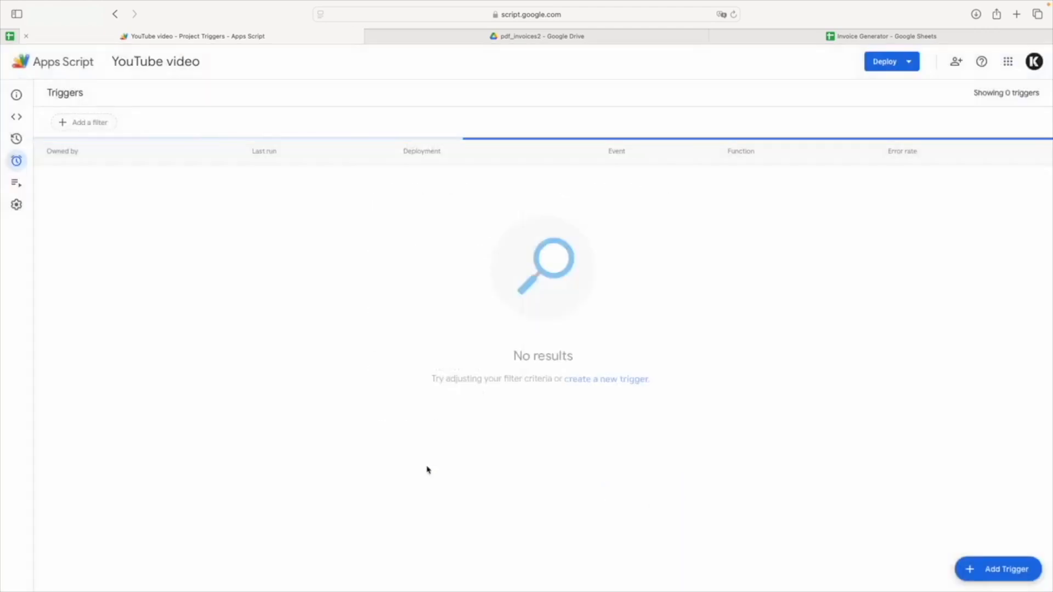
# Switch to the pdf_invoices2 folder in Drive and look through the list of invoice files.
pyautogui.hotkey('ctrl', 'Tab')
pyautogui.scroll(-5, 535, 379)
pyautogui.scroll(-10, 565, 324)
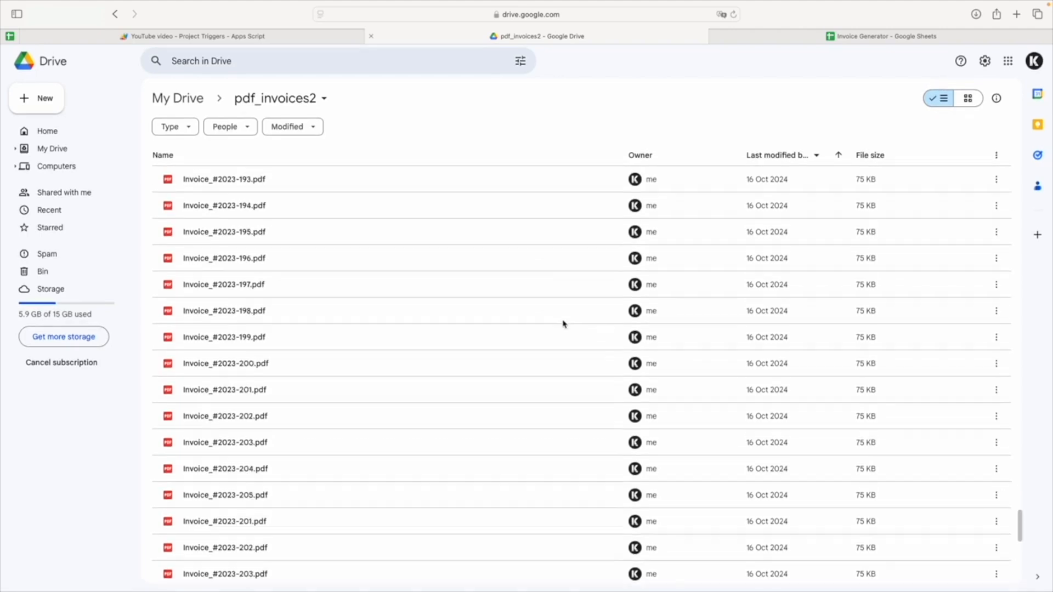
# Run Print All Invoices PN in the Invoice Generator spreadsheet.
pyautogui.click(847, 38)
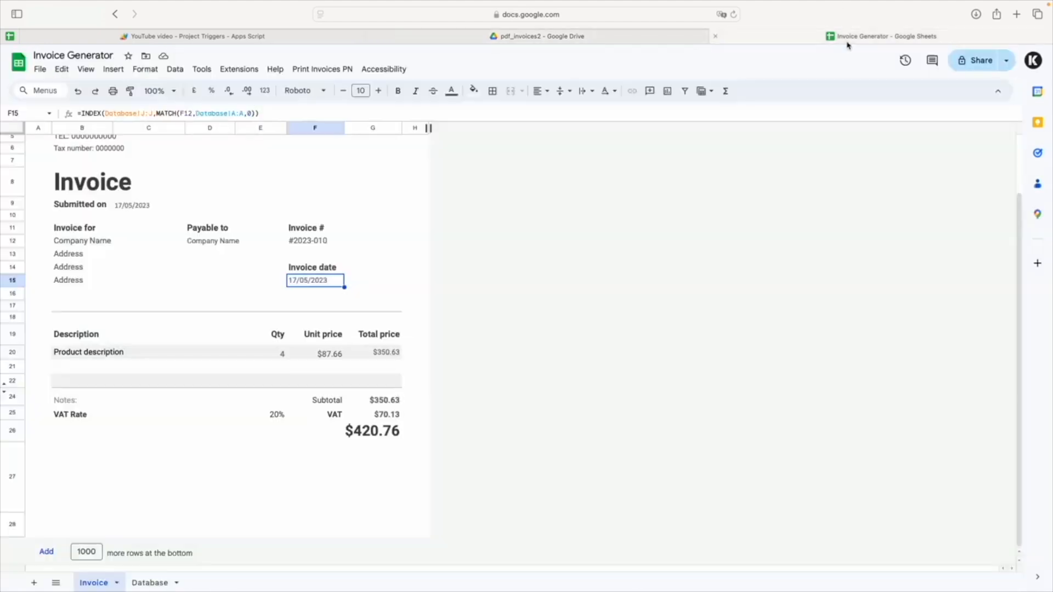
pyautogui.click(322, 69)
pyautogui.click(345, 86)
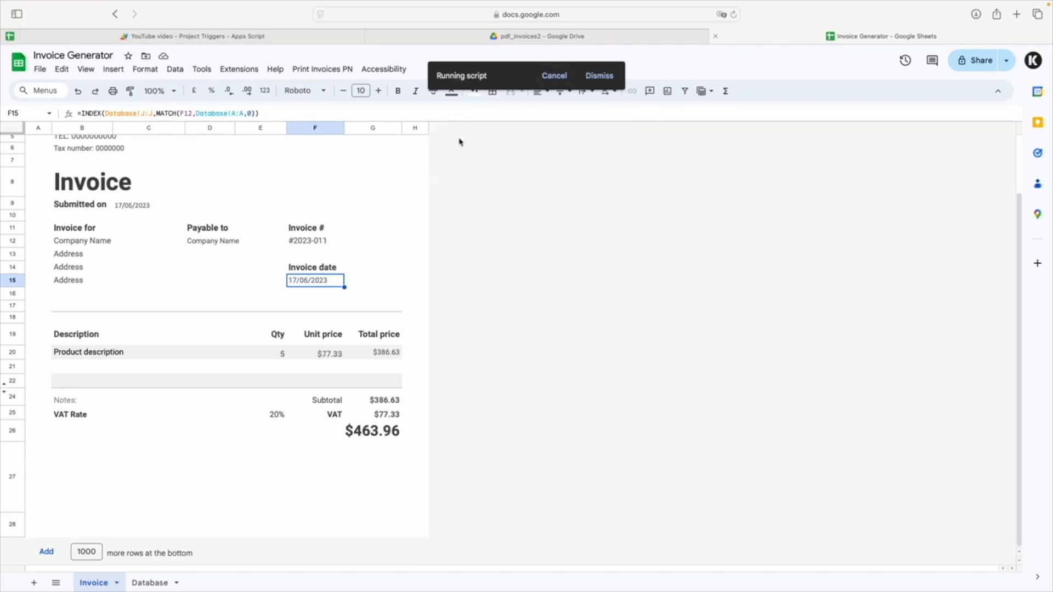
# Reload the pdf_invoices2 folder in Drive, preview Invoice_#2023-011.pdf and highlight its grand total.
pyautogui.click(542, 36)
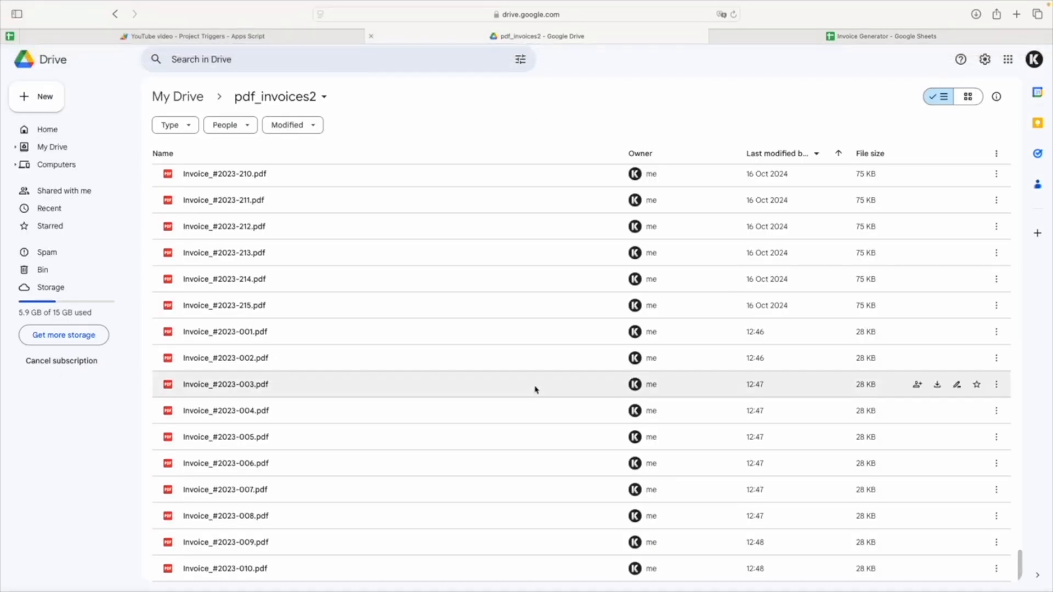
pyautogui.click(733, 15)
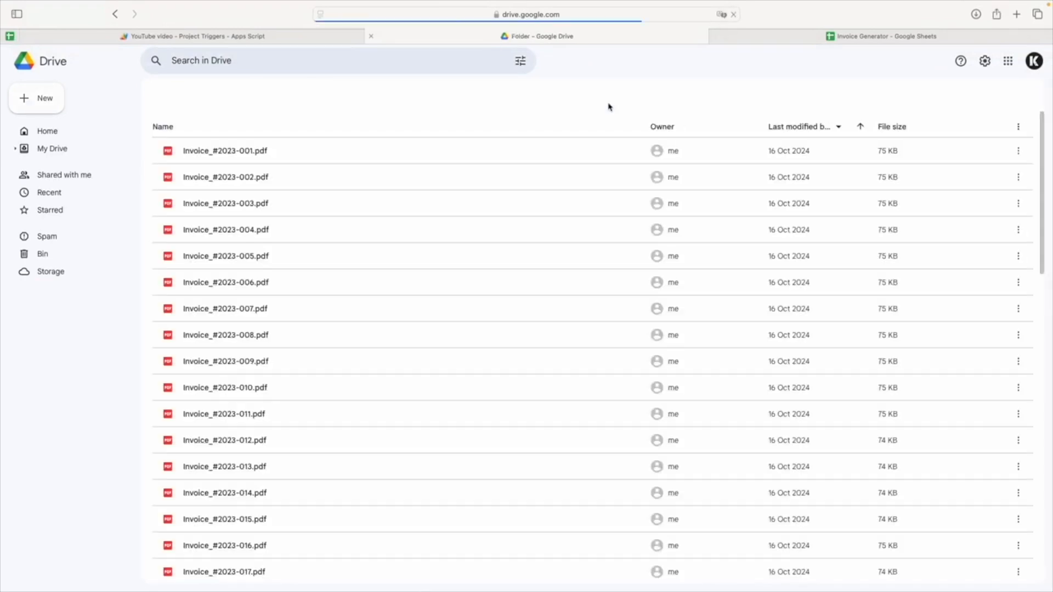
pyautogui.scroll(-20, 432, 503)
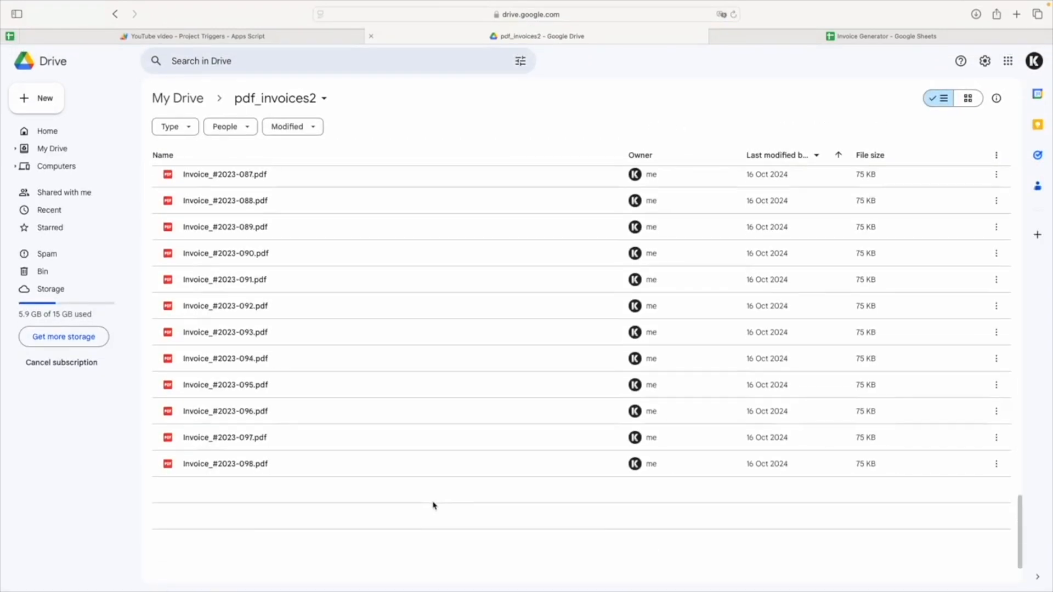
pyautogui.scroll(-15, 432, 503)
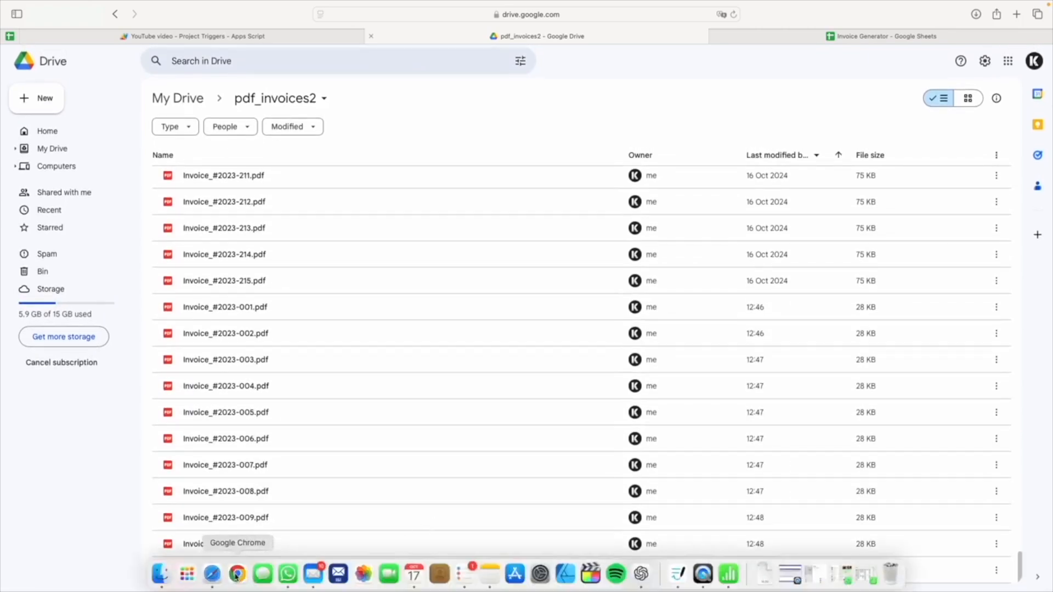
pyautogui.click(269, 570)
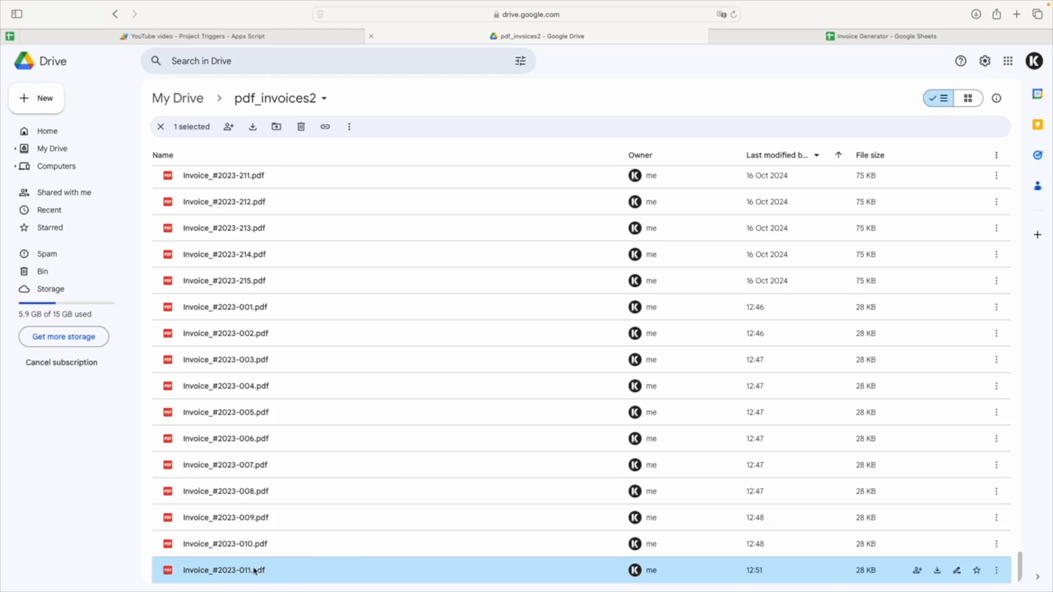
pyautogui.doubleClick(255, 572)
pyautogui.moveTo(623, 433); pyautogui.dragTo(675, 434)
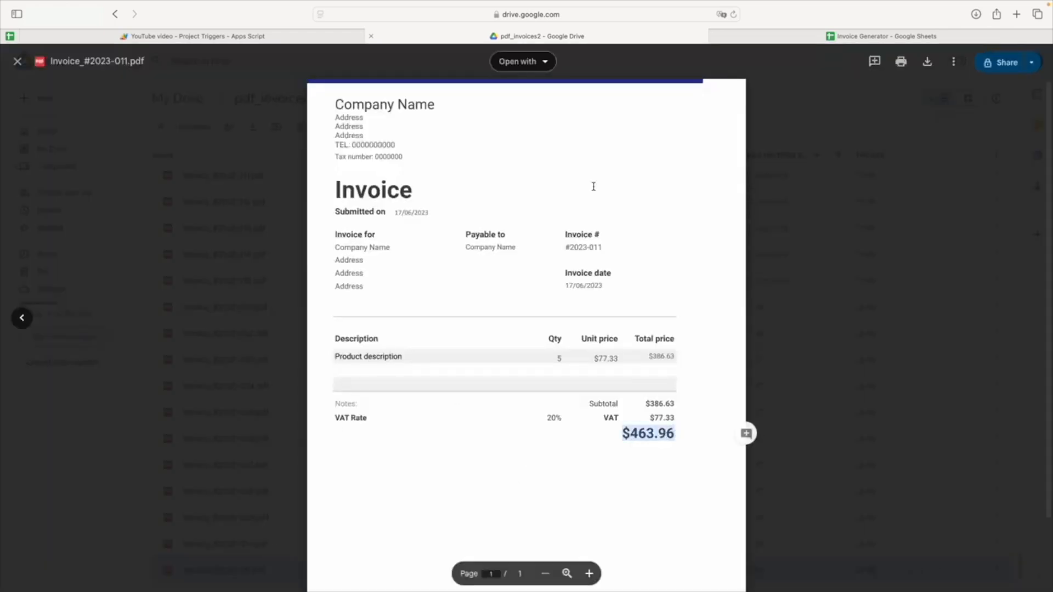
# Check the amount for invoice #2023-011 on the Database sheet of the Invoice Generator spreadsheet.
pyautogui.click(748, 39)
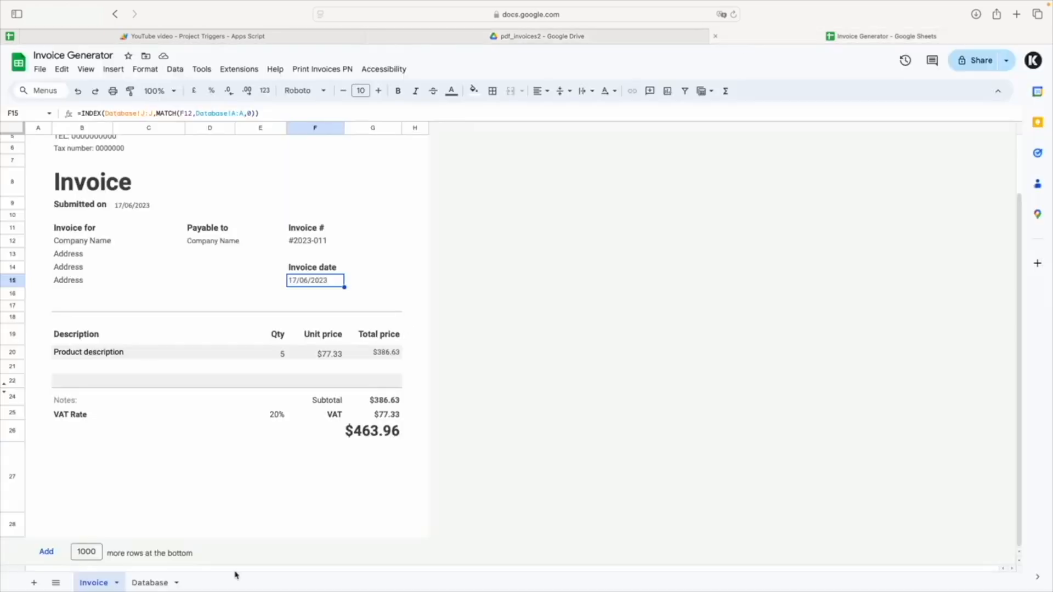
pyautogui.click(149, 582)
pyautogui.click(135, 256)
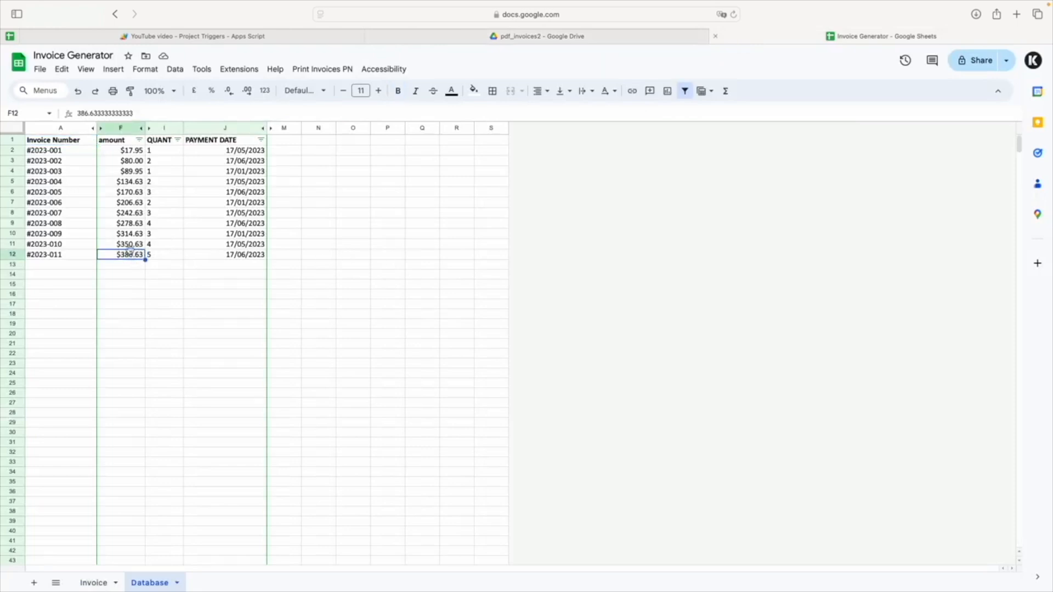
# Inspect the invoice number, grand total and VAT formulas on the Invoice sheet.
pyautogui.click(95, 584)
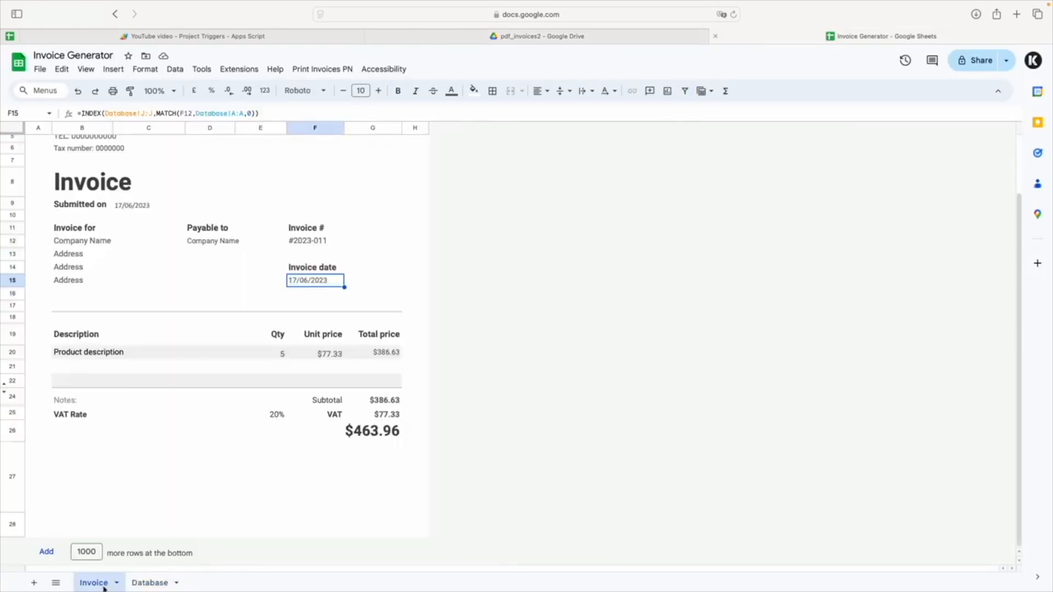
pyautogui.click(334, 239)
pyautogui.click(422, 354)
pyautogui.click(367, 438)
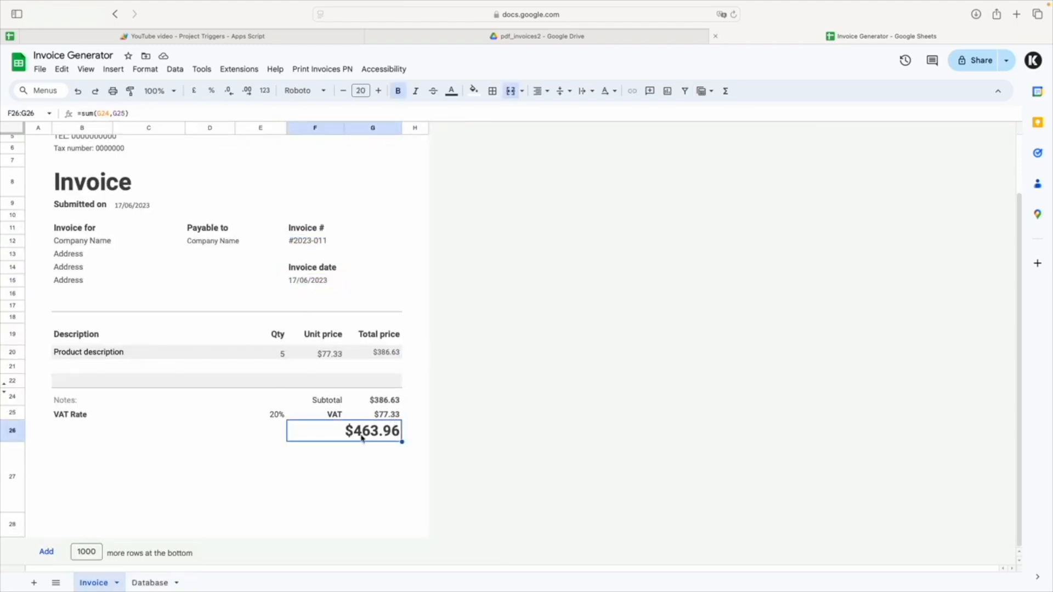
pyautogui.click(376, 415)
pyautogui.doubleClick(384, 419)
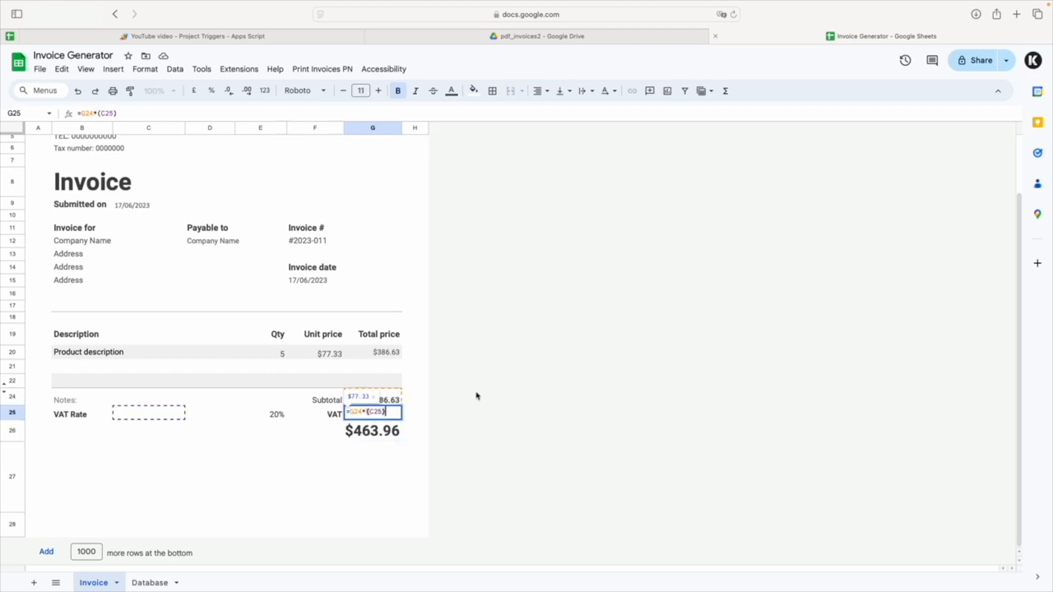
pyautogui.click(487, 392)
# Close the Invoice_#2023-011.pdf preview in Drive and check the PrintToPDF trigger in Apps Script.
pyautogui.click(584, 44)
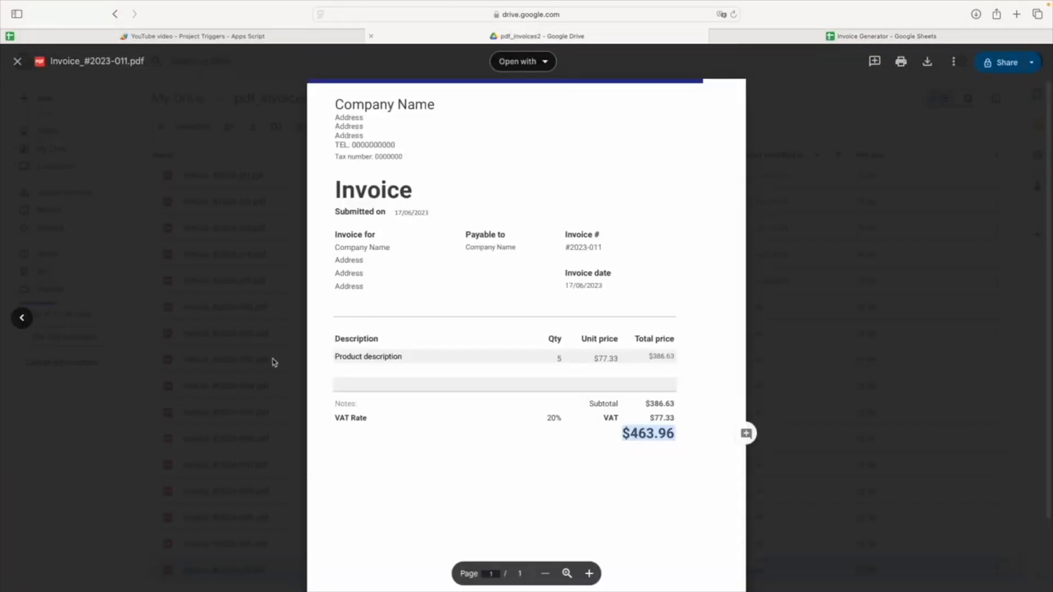
pyautogui.press('Escape')
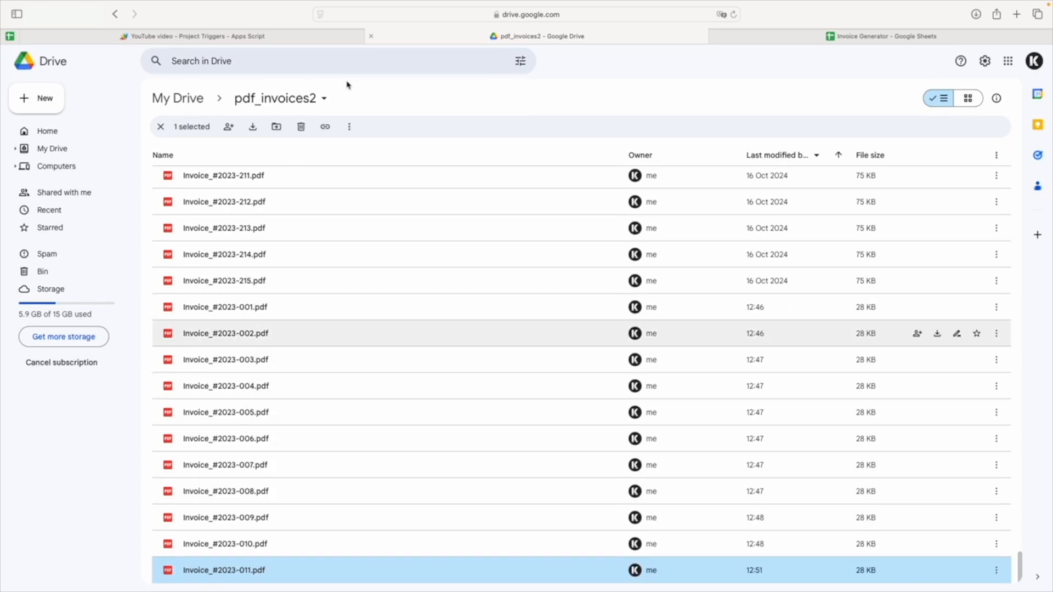
pyautogui.click(338, 38)
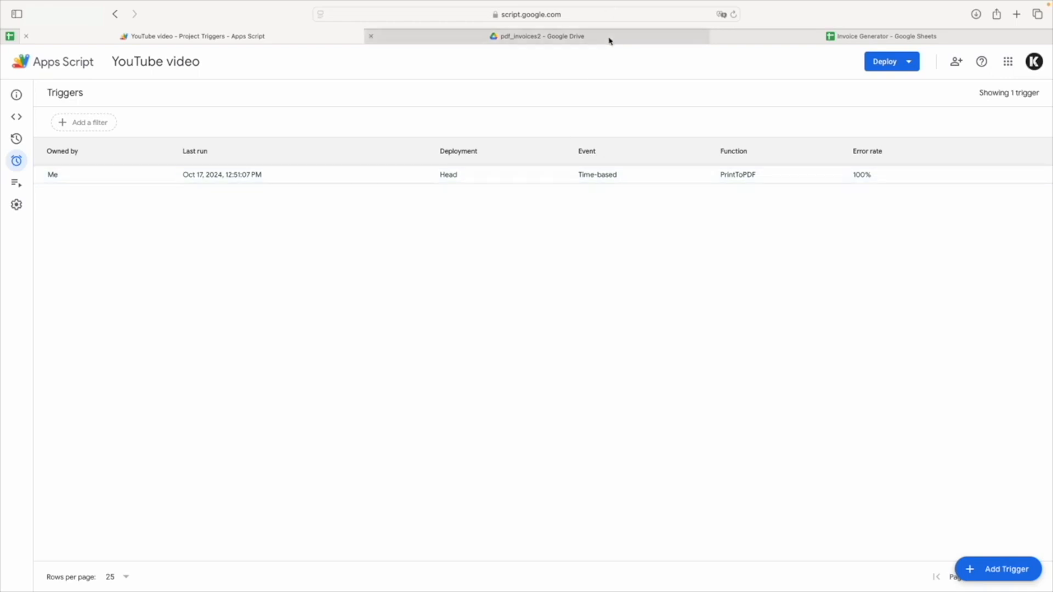
# Return to the Invoice Generator spreadsheet, view the Select Invoices to Print prompt and cancel it.
pyautogui.moveTo(610, 41)
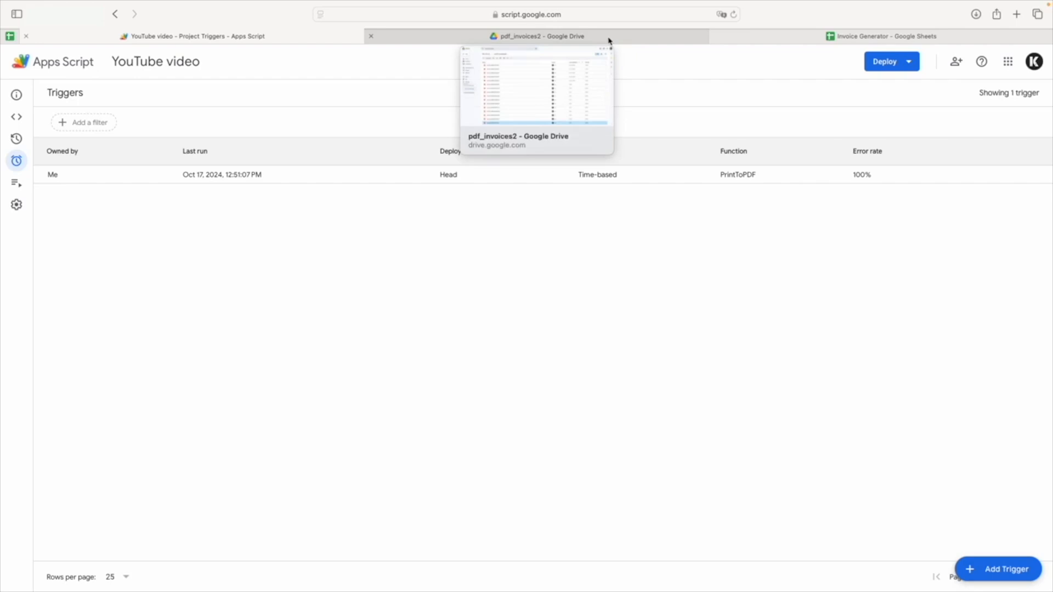
pyautogui.click(609, 41)
pyautogui.click(718, 35)
pyautogui.click(332, 72)
pyautogui.click(360, 106)
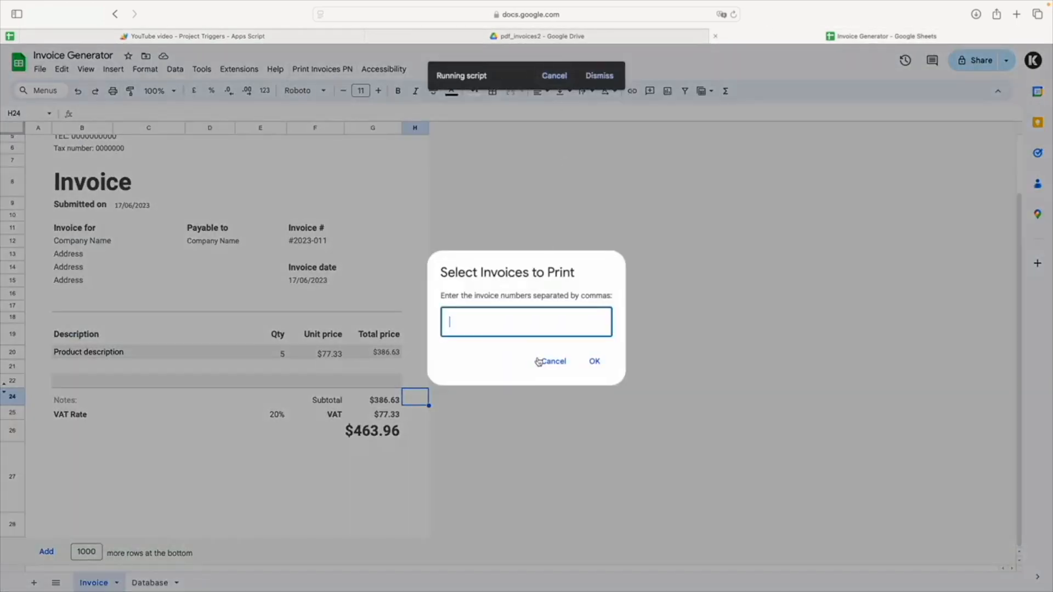
pyautogui.click(552, 361)
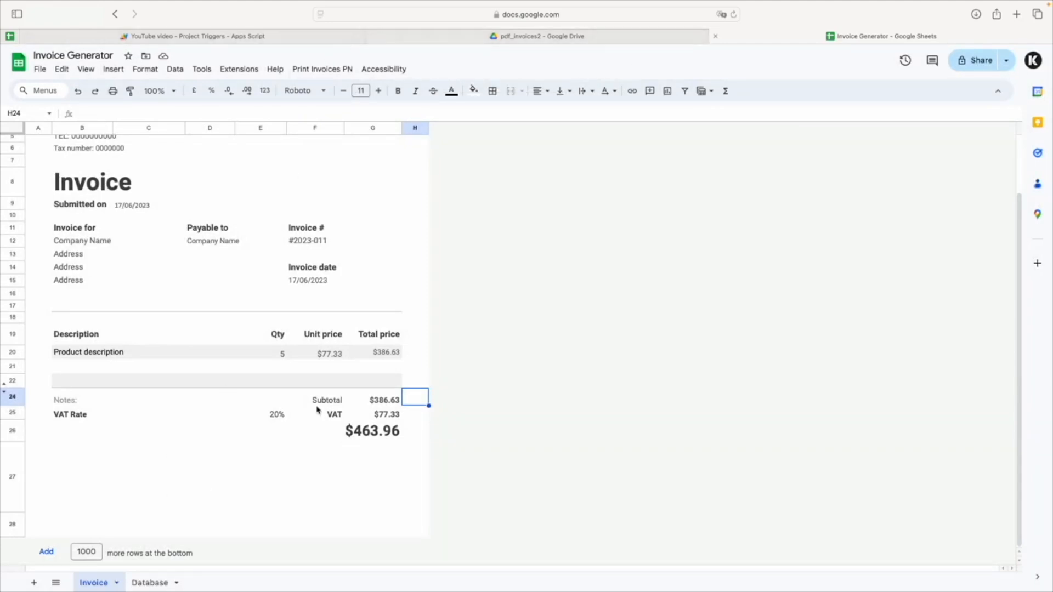
# Review the trigger list in Apps Script again and go back to the My Projects overview.
pyautogui.click(273, 36)
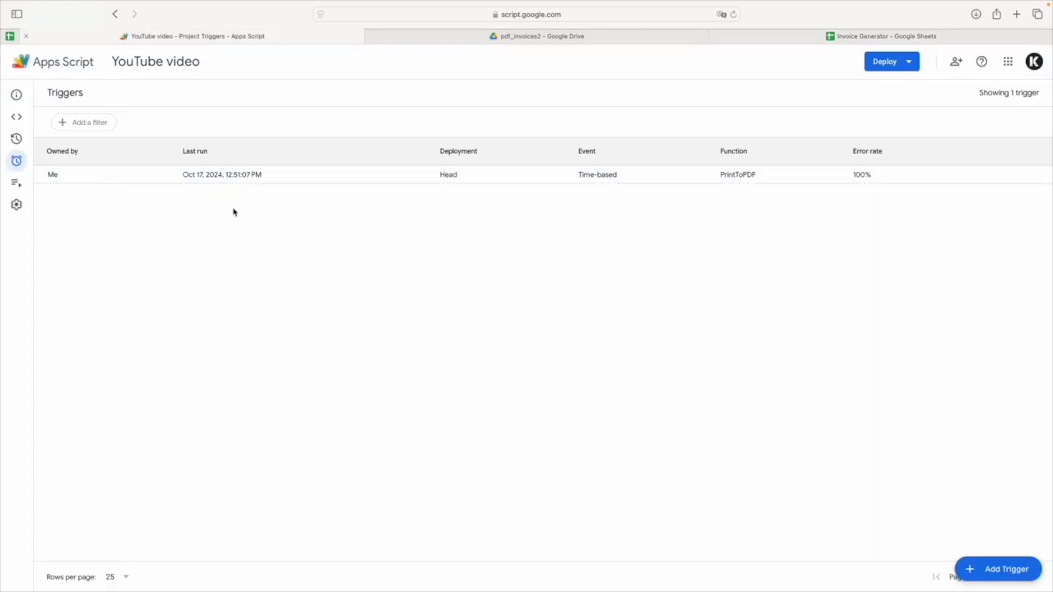
pyautogui.click(29, 61)
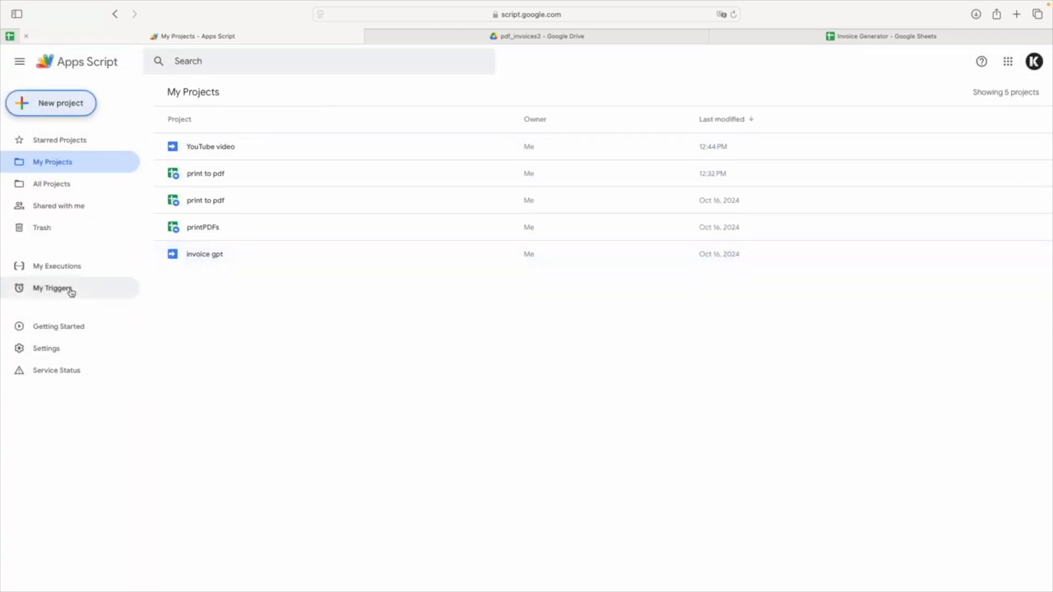
# Return to the Invoice Generator spreadsheet and inspect the invoice date formula in F15 of the Invoice sheet.
pyautogui.click(757, 36)
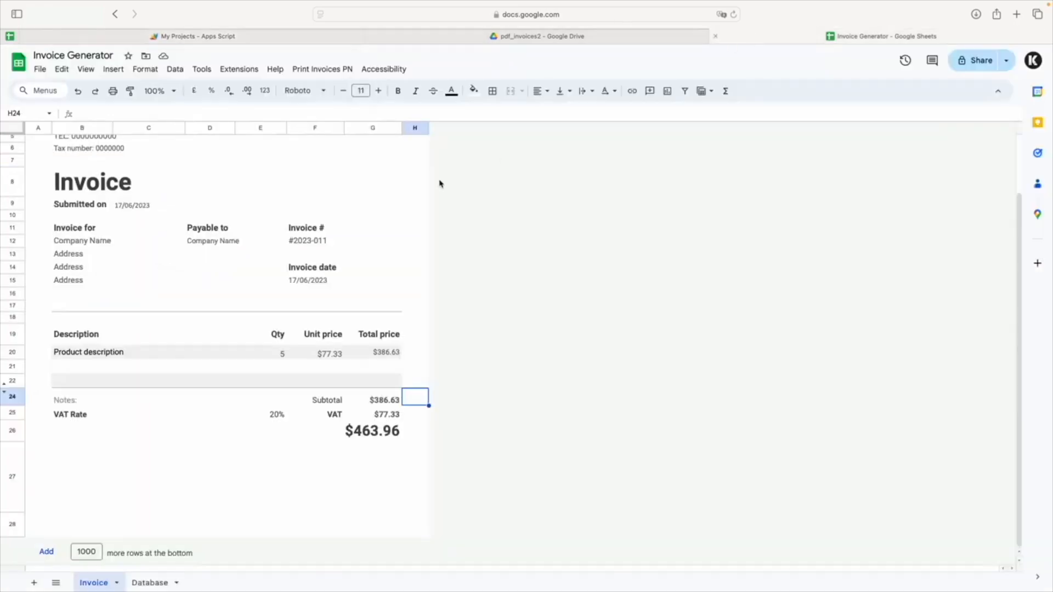
pyautogui.click(324, 280)
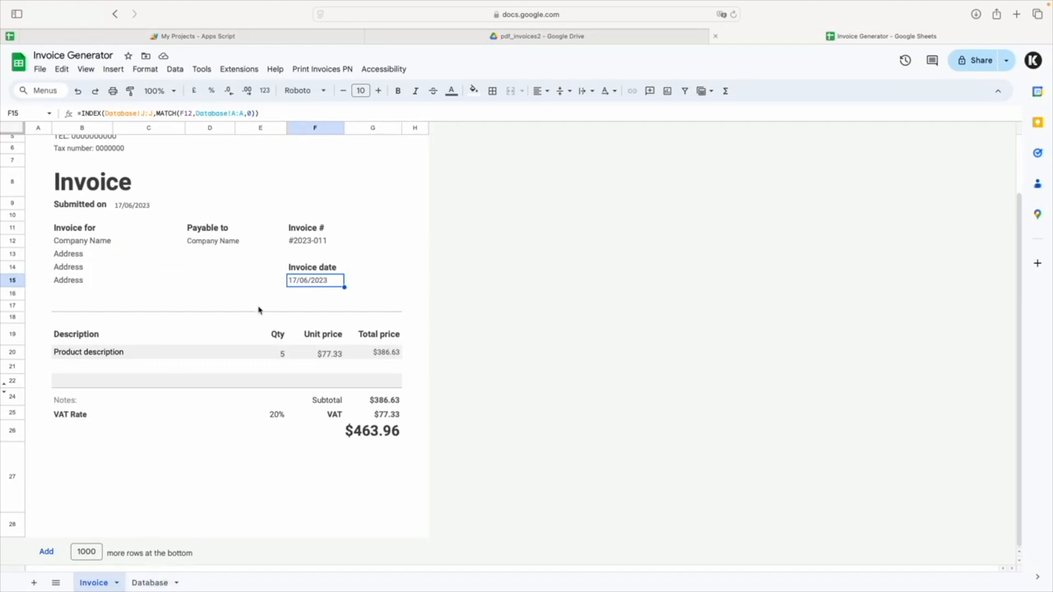
pyautogui.click(81, 244)
pyautogui.write('=')
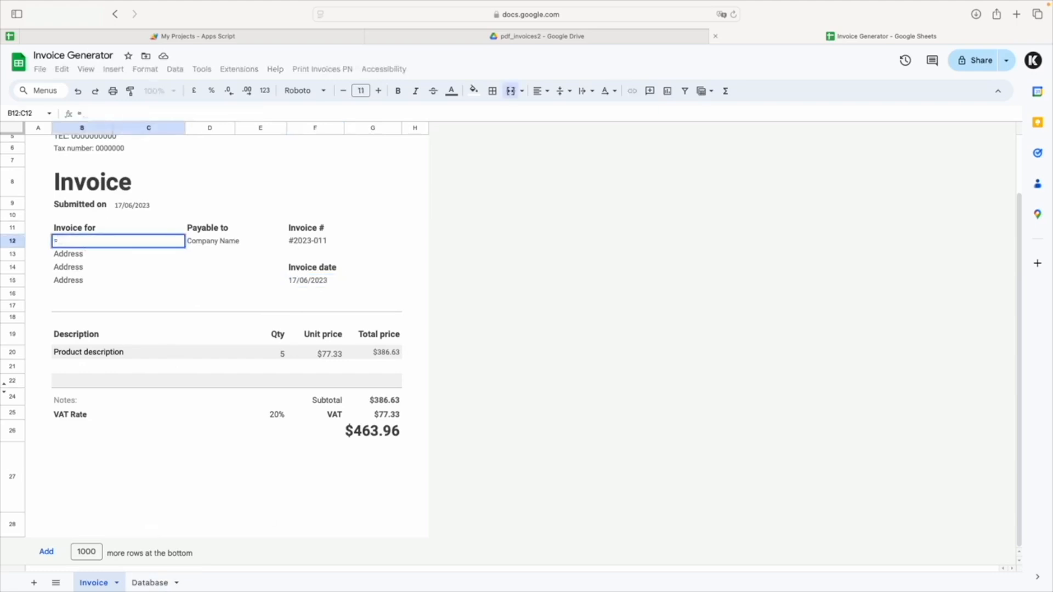
pyautogui.write('INDEX(')
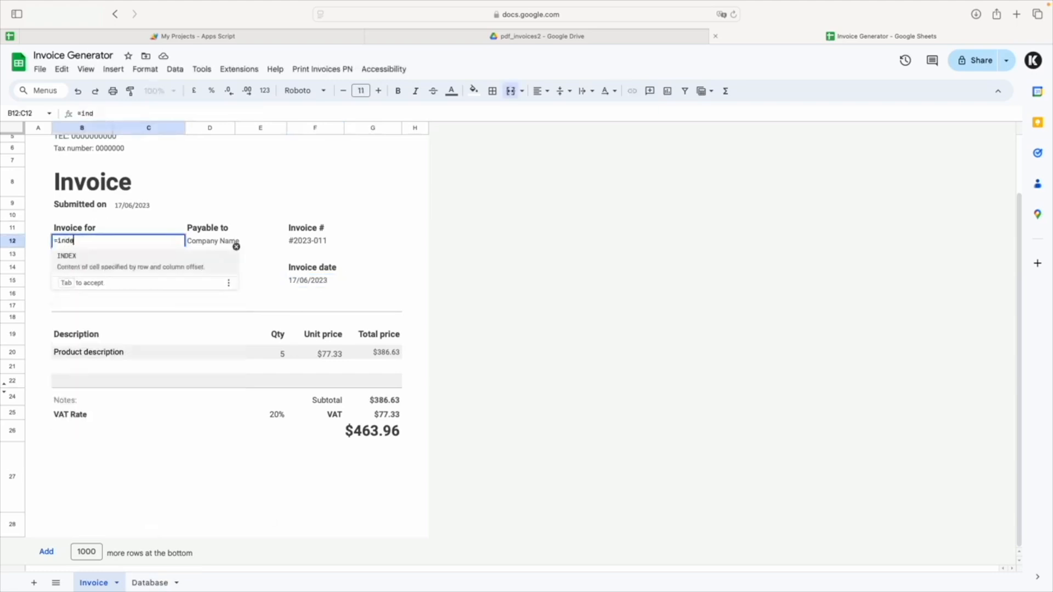
pyautogui.click(148, 581)
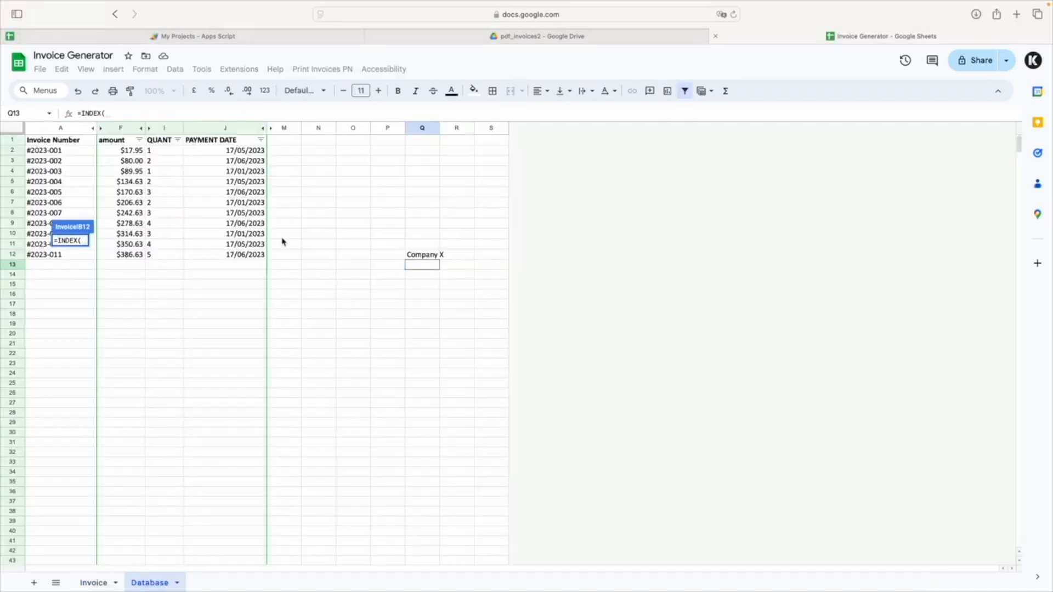
pyautogui.rightClick(427, 136)
pyautogui.click(414, 131)
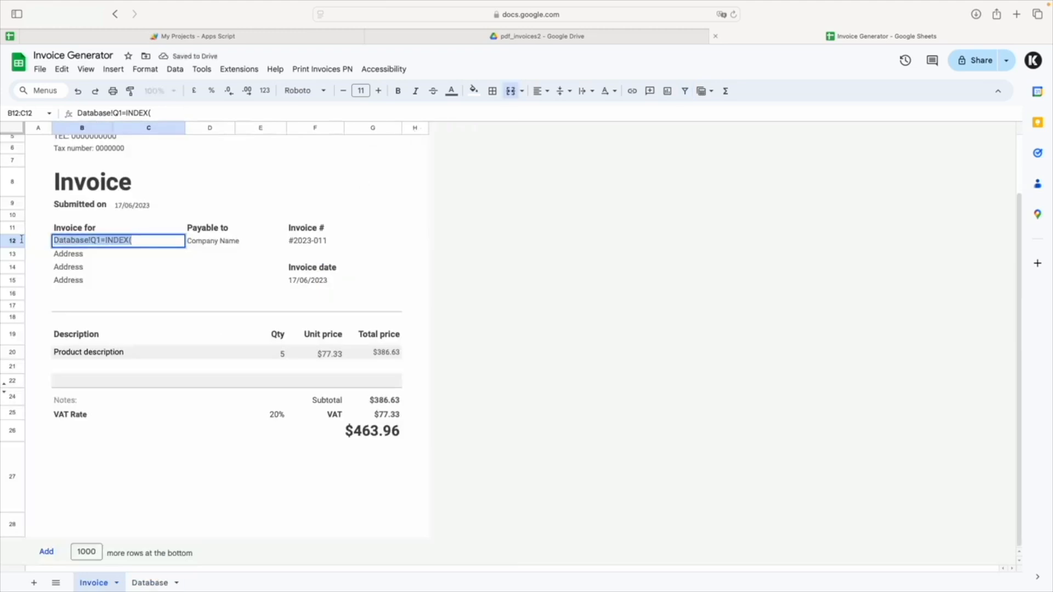
# Replace the Invoice for company name in B12 with the start of a lookup formula, =INDEX(Database!Q:Q,MATCH(.
pyautogui.write('=inde')
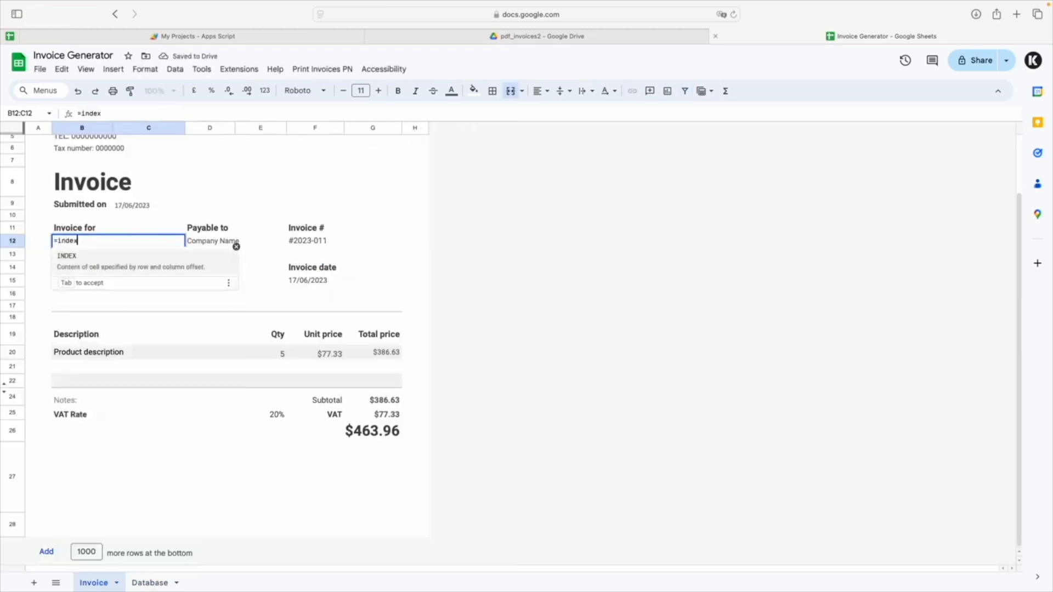
pyautogui.write('x')
pyautogui.press('Tab')
pyautogui.write('Database!Q:')
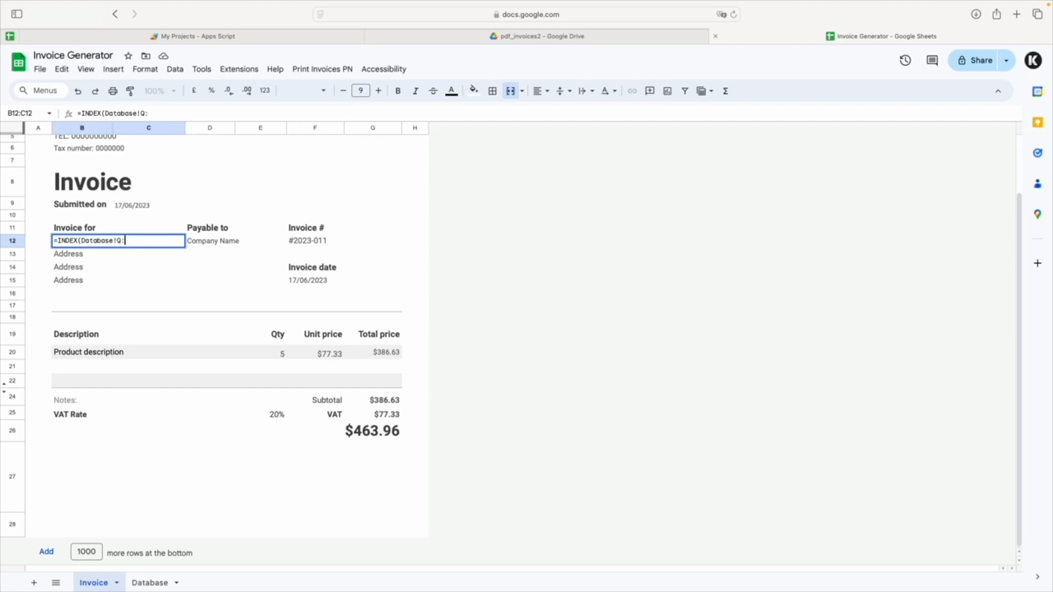
pyautogui.write('Q,match')
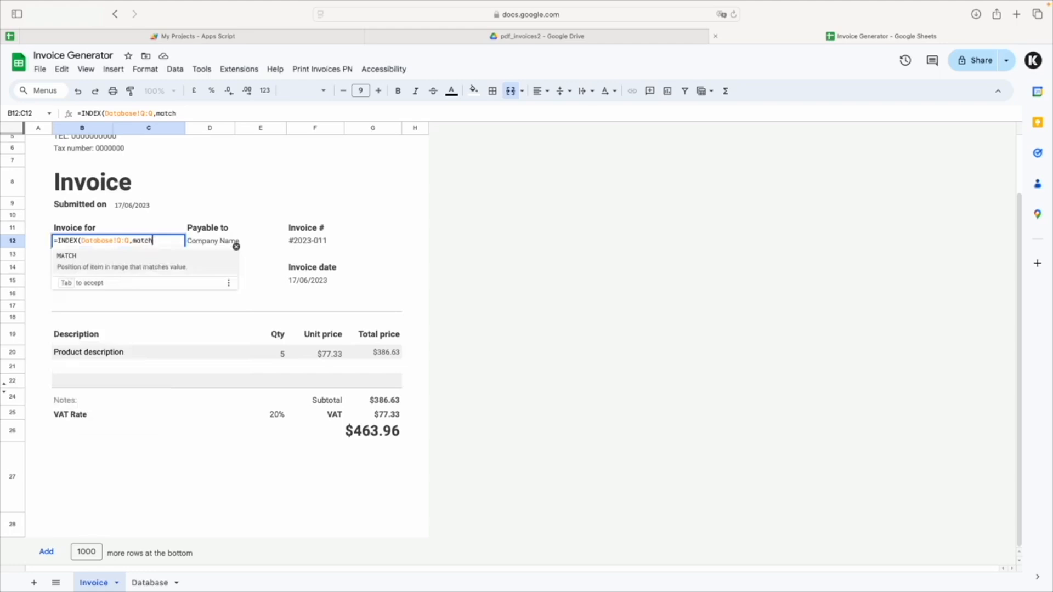
pyautogui.press('Tab')
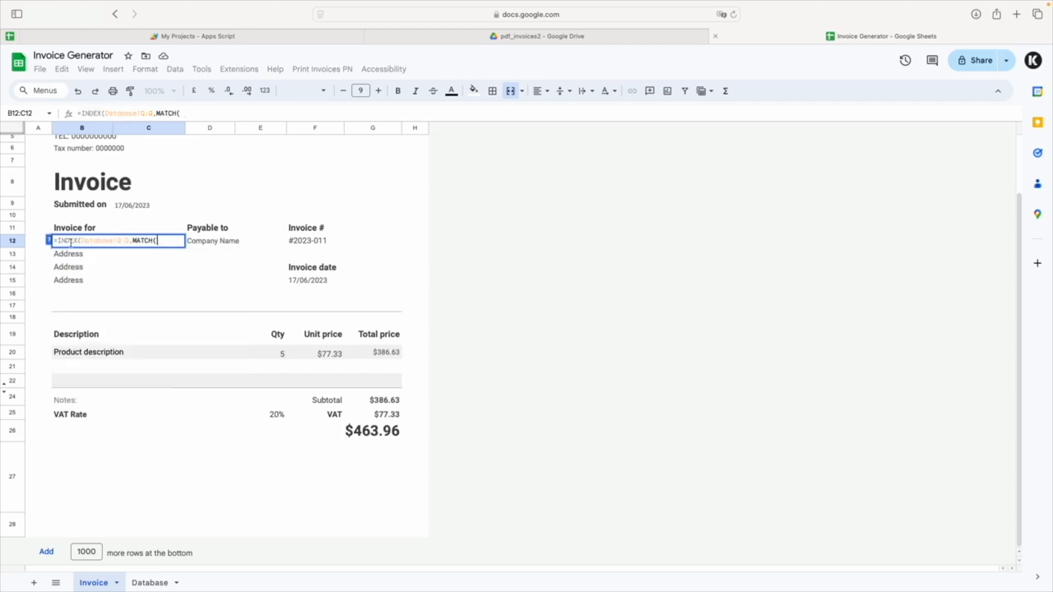
# Complete the B12 formula's MATCH with lookup cell F12, range Database!A:A and match type 0, and enter it.
pyautogui.click(309, 245)
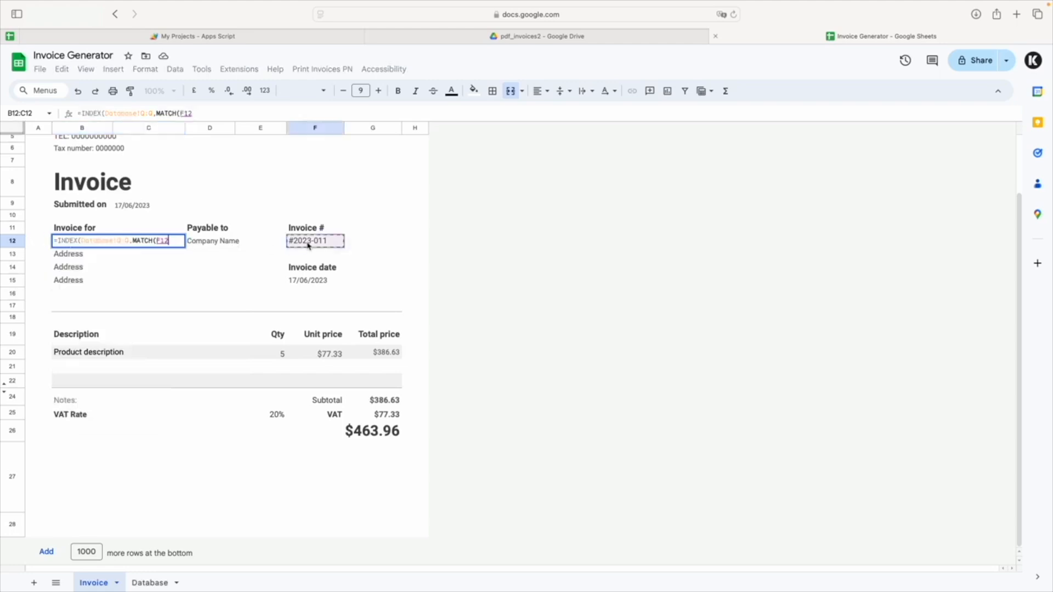
pyautogui.write(',')
pyautogui.click(144, 582)
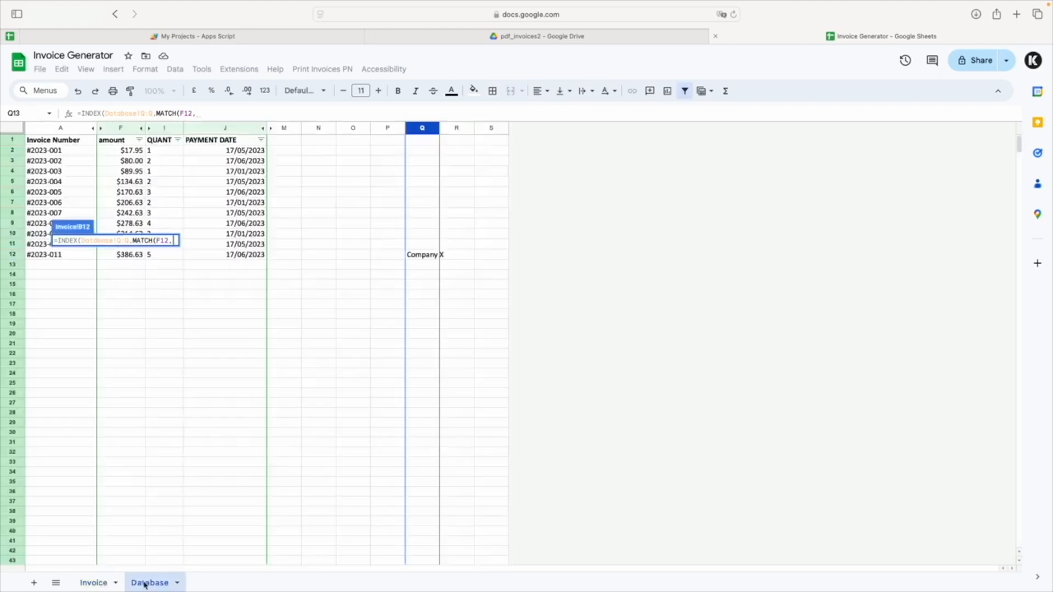
pyautogui.click(70, 128)
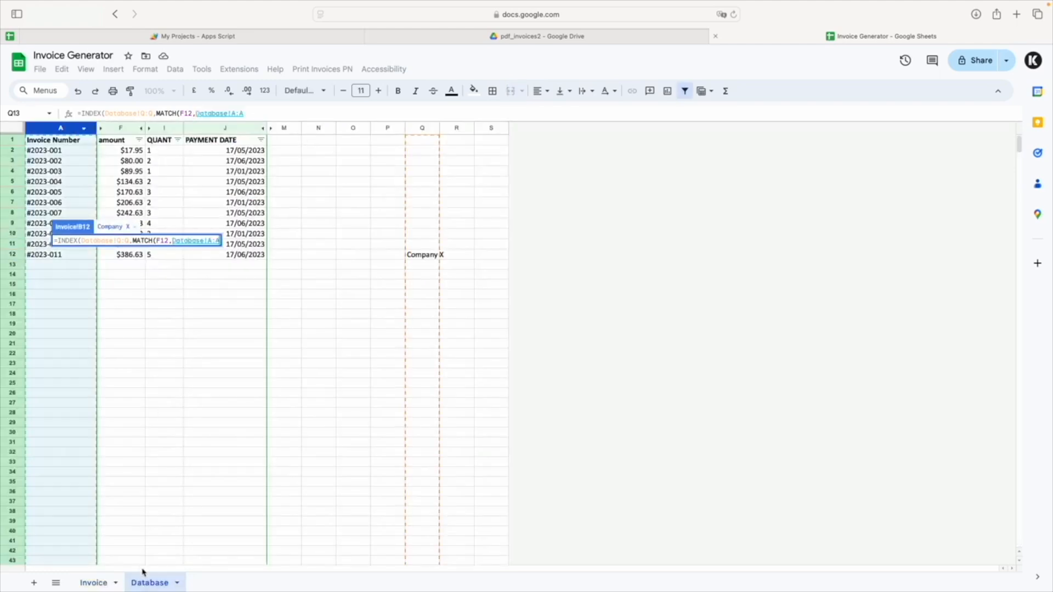
pyautogui.click(96, 584)
pyautogui.write(',0)')
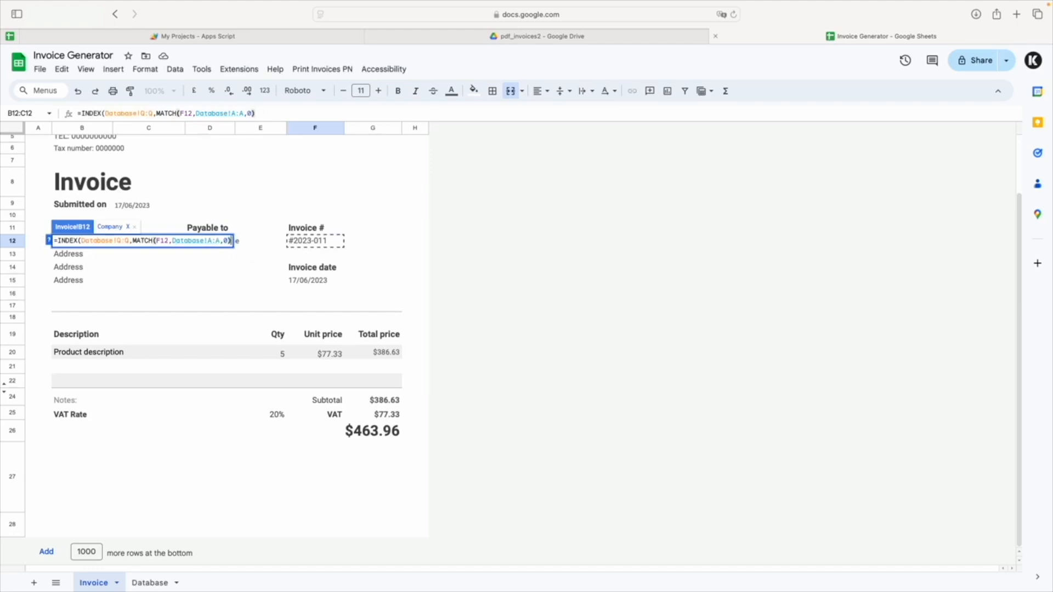
pyautogui.press('Return')
pyautogui.click(115, 244)
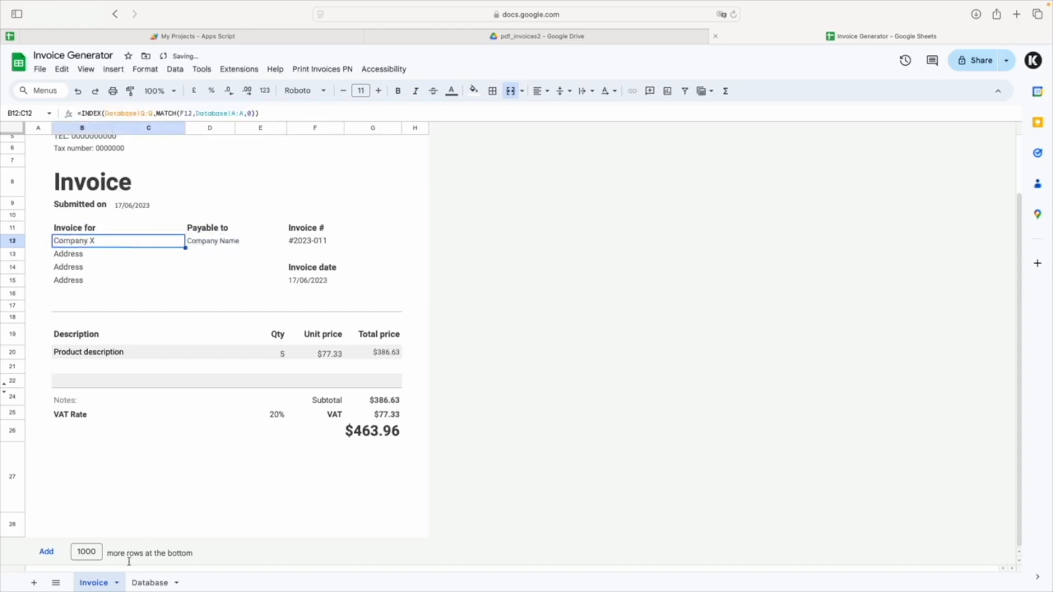
# Add test company names on the Database sheet: d in Q11 and ds in Q6.
pyautogui.click(150, 583)
pyautogui.click(420, 245)
pyautogui.write('d')
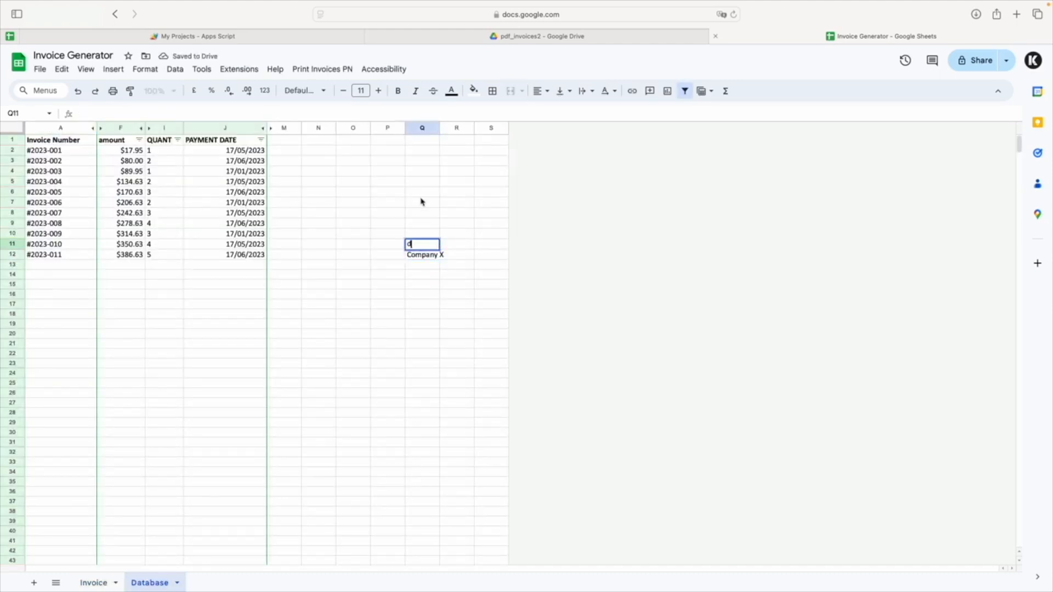
pyautogui.click(421, 193)
pyautogui.write('ds')
pyautogui.click(402, 244)
# Set the Invoice sheet's invoice number to #2023-010 and compare the B12 company lookup with Database cell Q11.
pyautogui.click(94, 582)
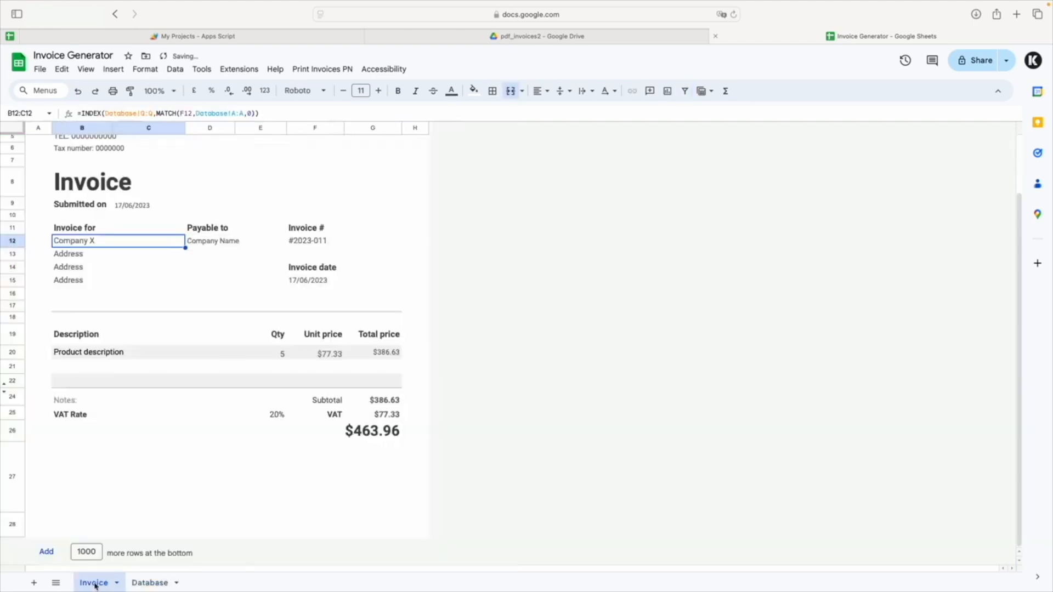
pyautogui.click(57, 242)
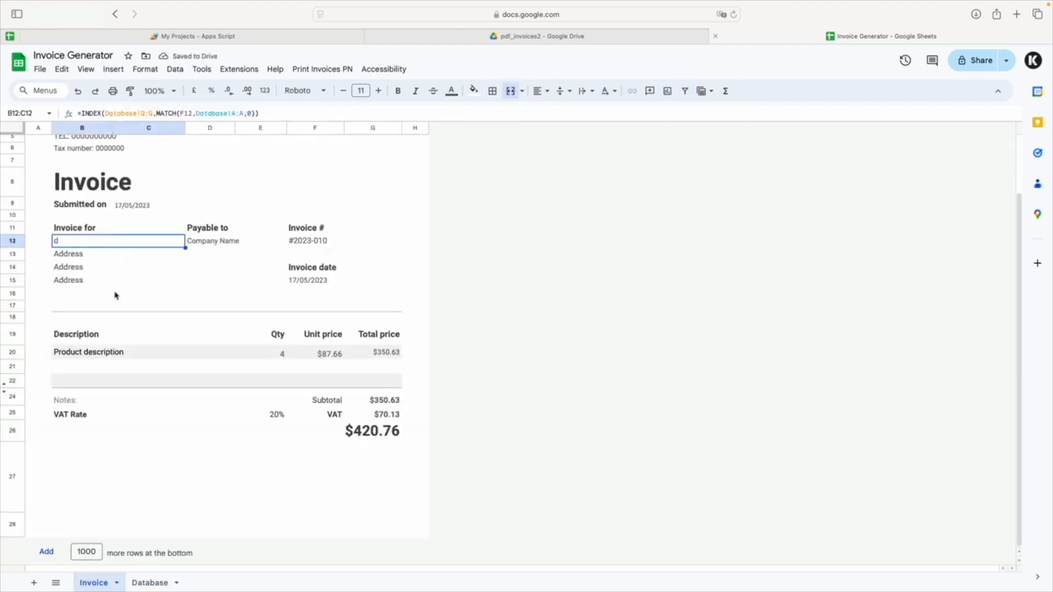
pyautogui.click(150, 582)
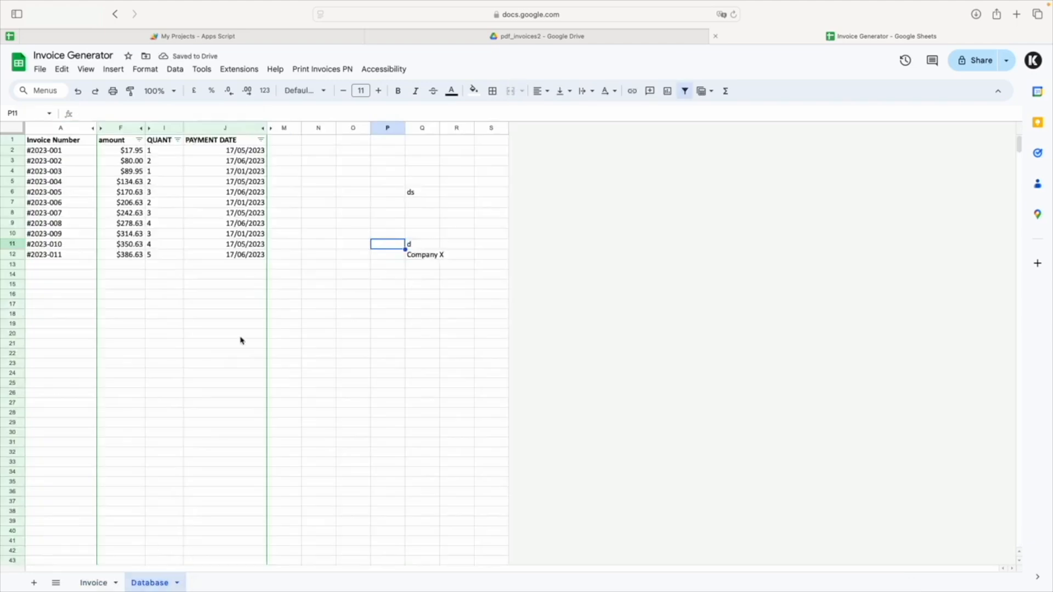
pyautogui.click(418, 246)
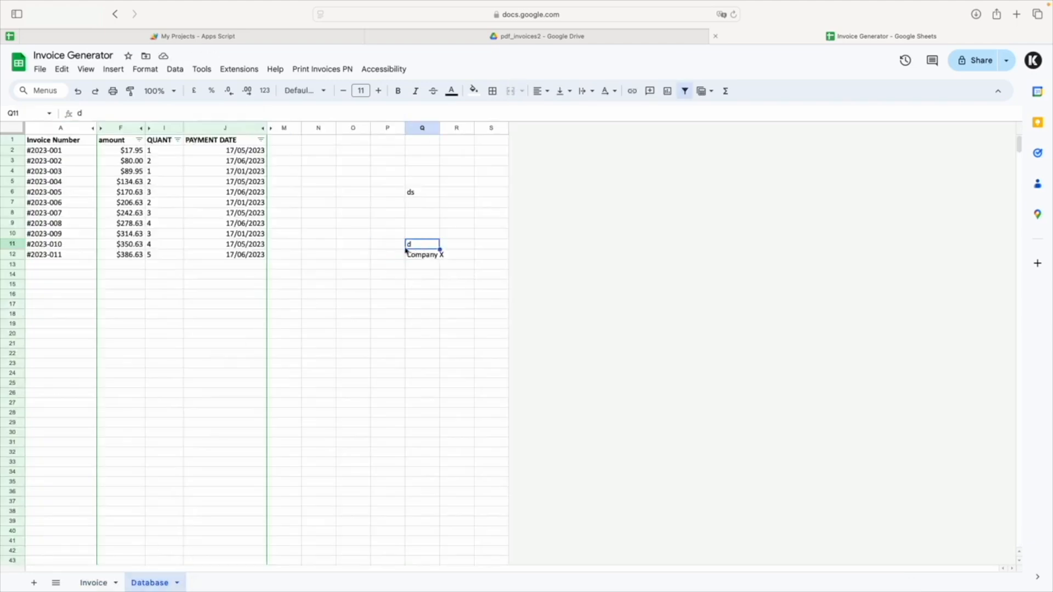